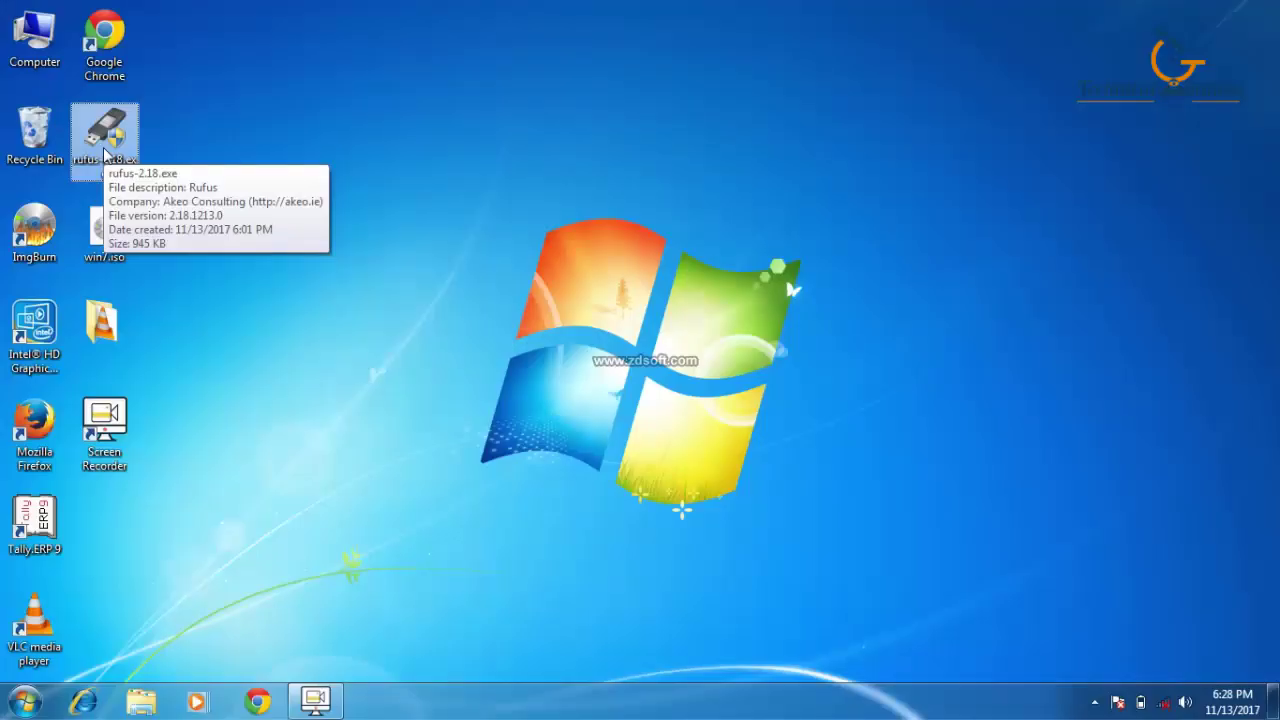
Step: Refresh the desktop, then open the Computer window and refresh its list of drives
right_click(415, 22)
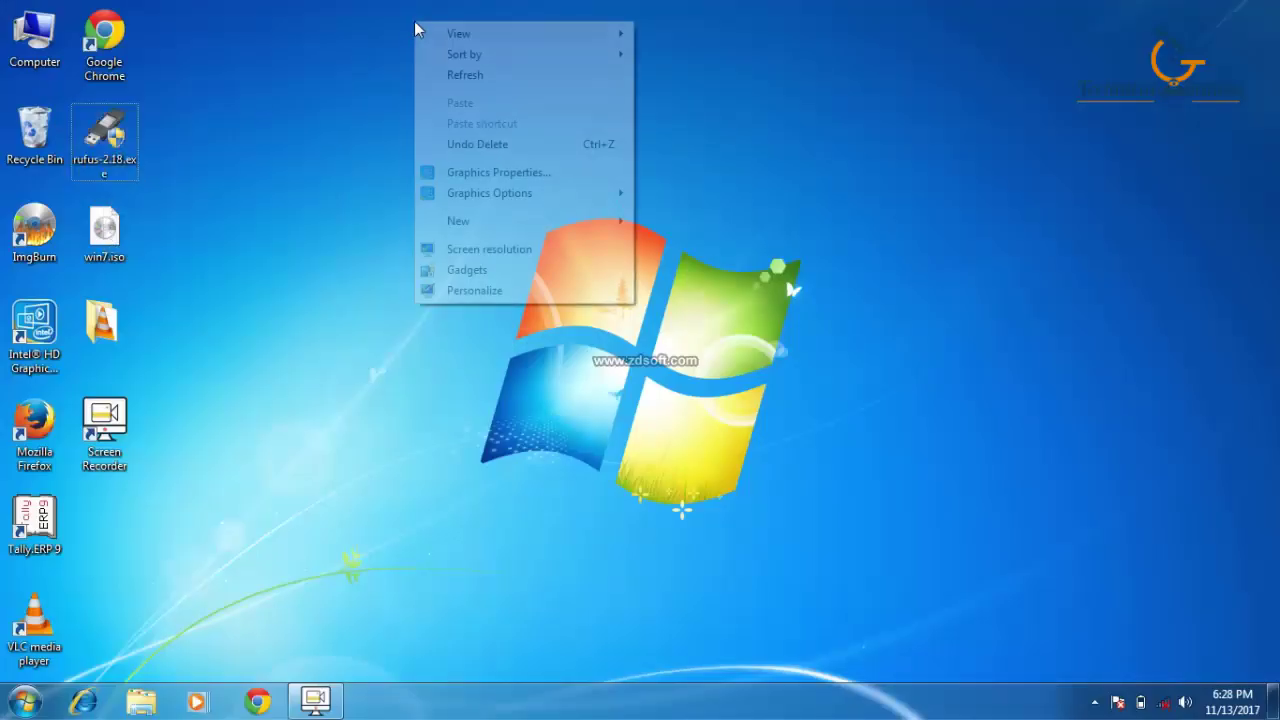
left_click(430, 75)
double_click(65, 38)
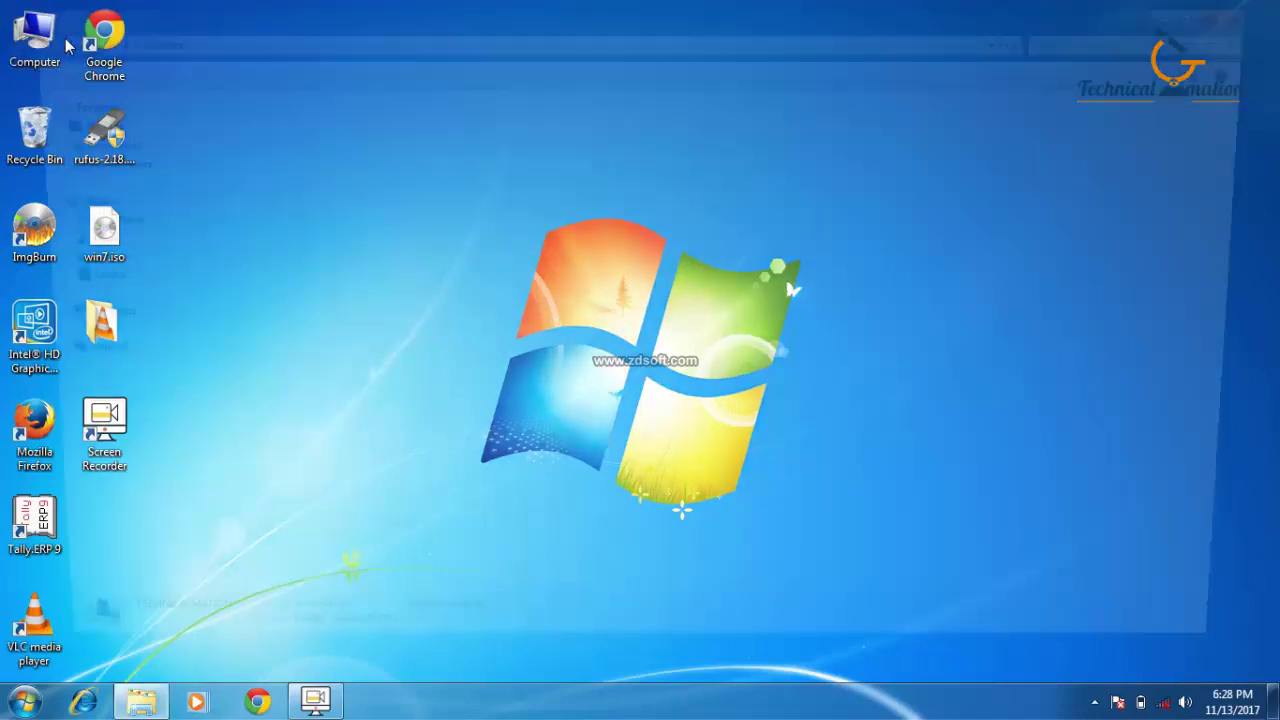
right_click(553, 317)
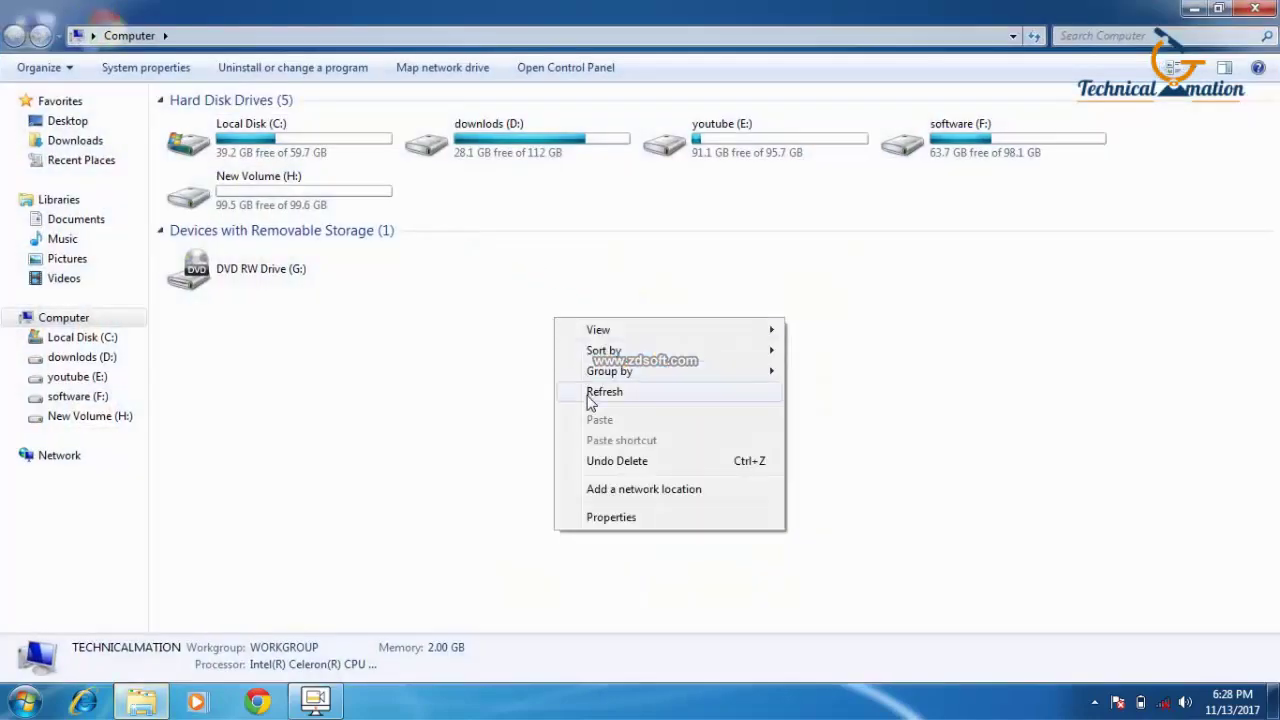
left_click(588, 396)
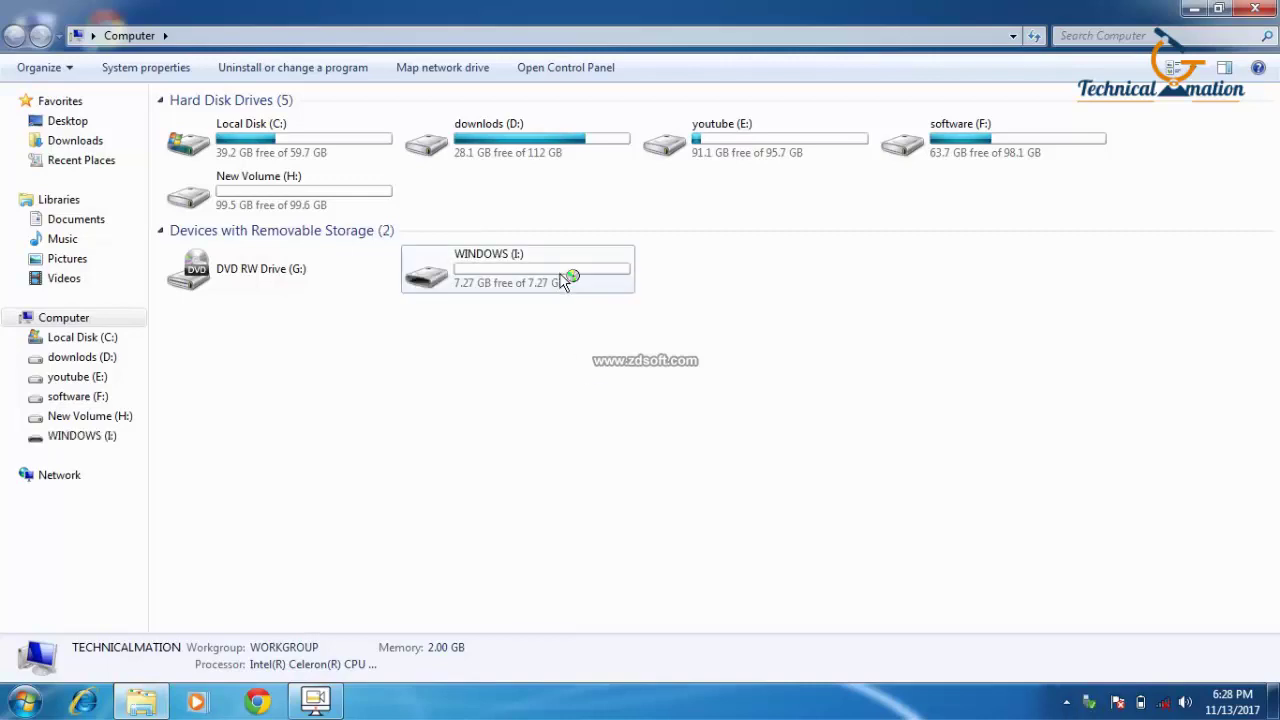
Step: Quick-format the WINDOWS (I:) removable drive as FAT32 with 32-kilobyte allocation units, accepting the data erasure and formatting despite the drive being in use
left_click(564, 280)
right_click(536, 282)
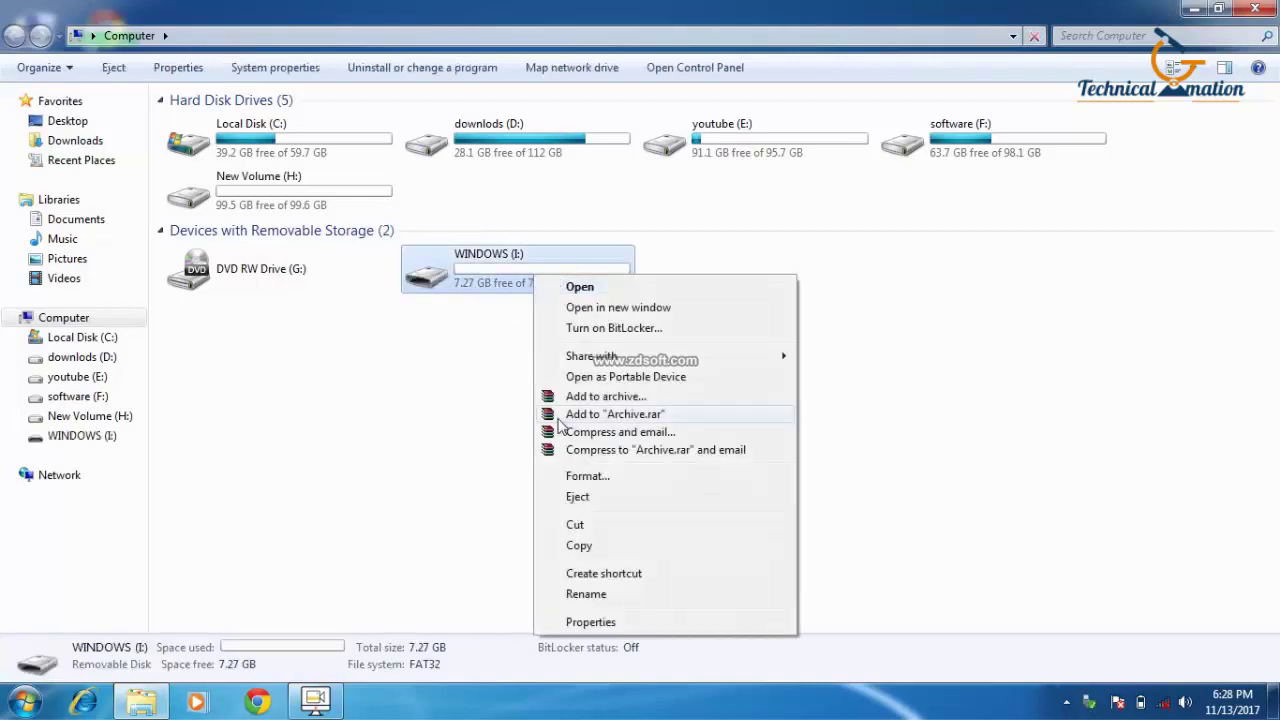
left_click(606, 480)
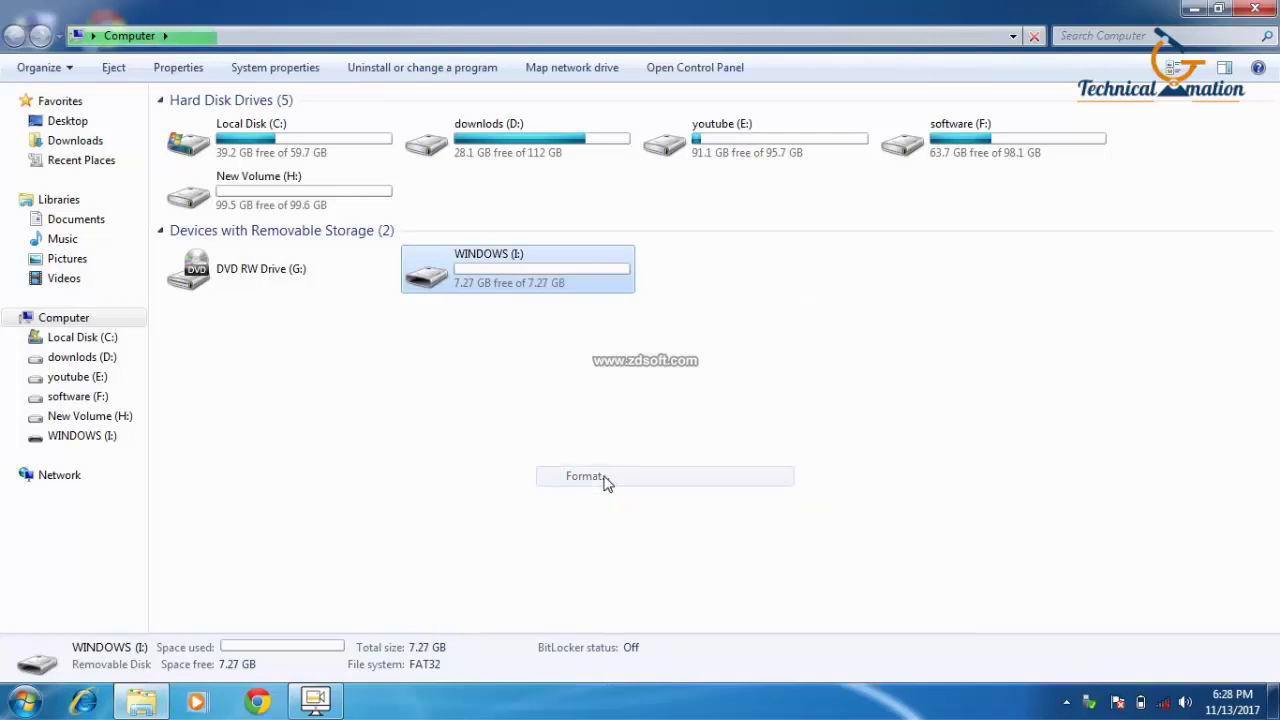
left_click(198, 547)
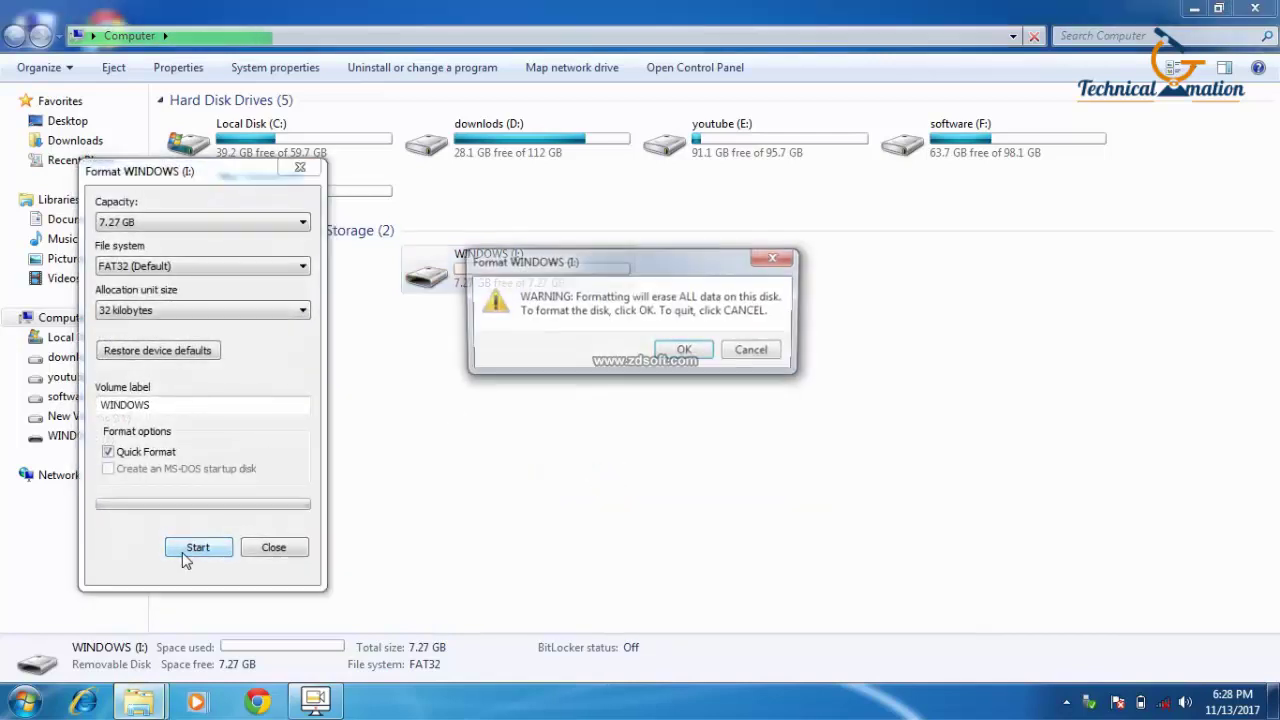
left_click(684, 351)
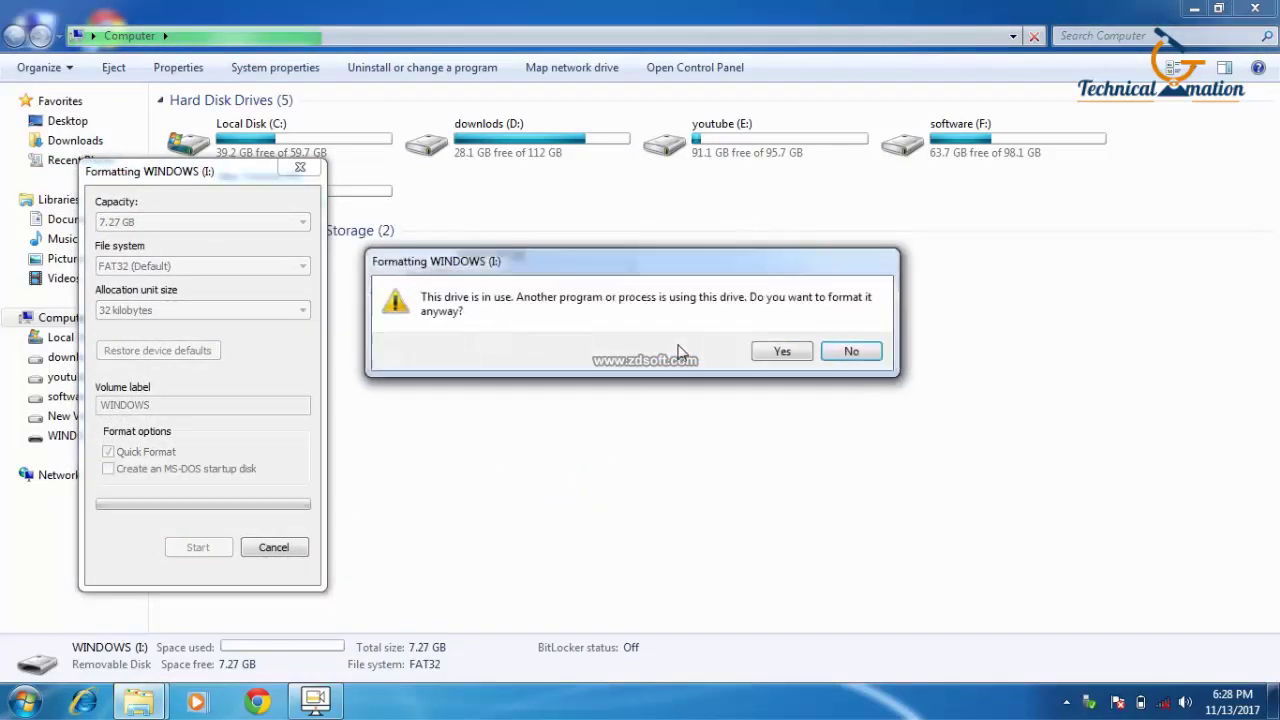
left_click(767, 351)
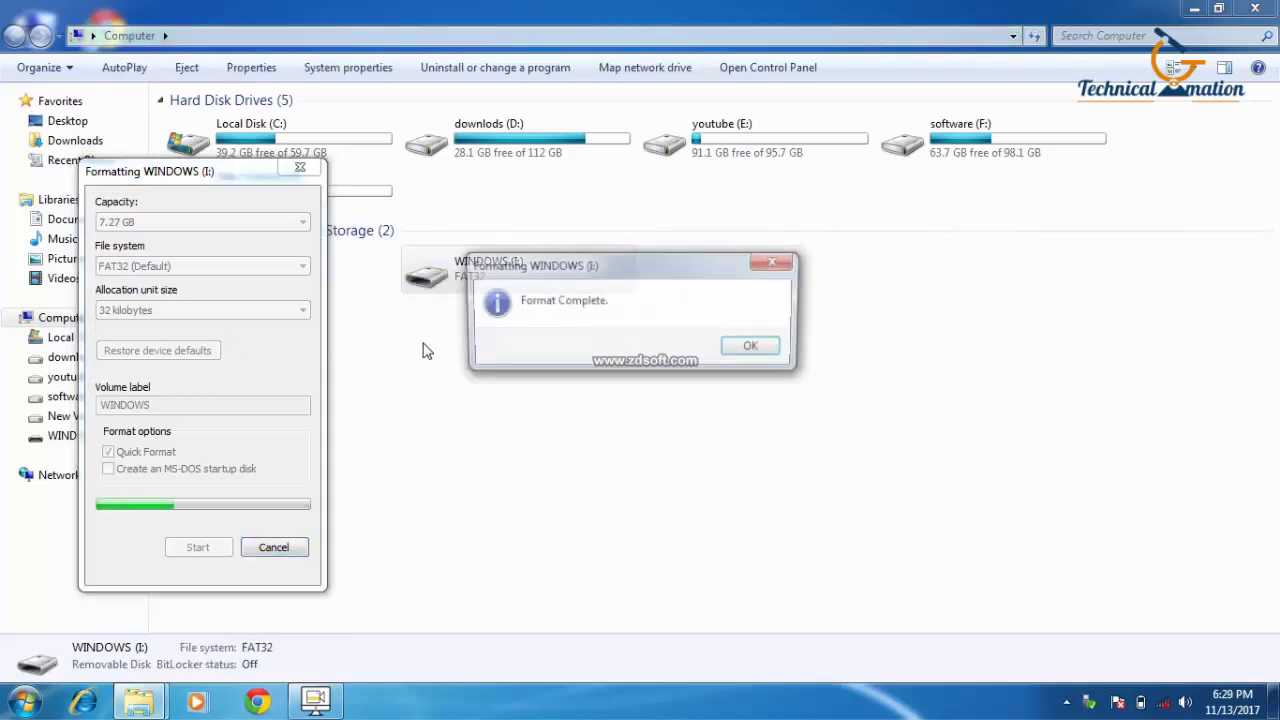
left_click(752, 350)
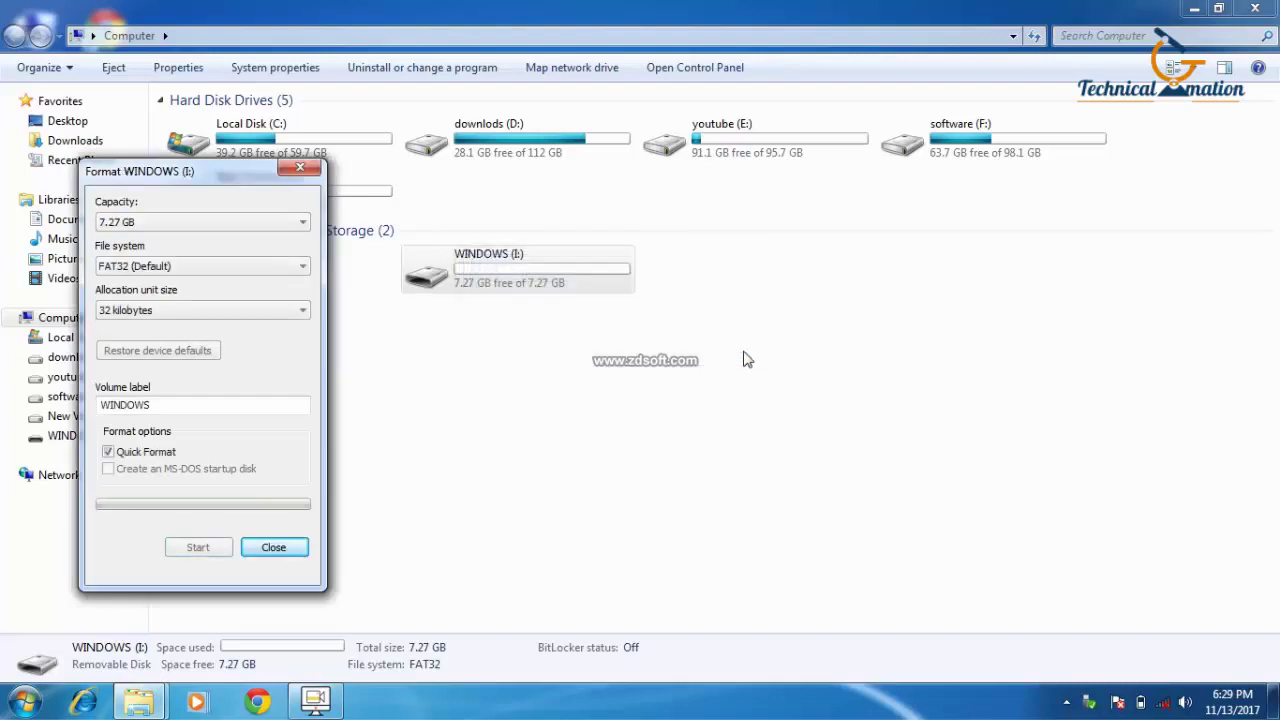
left_click(268, 548)
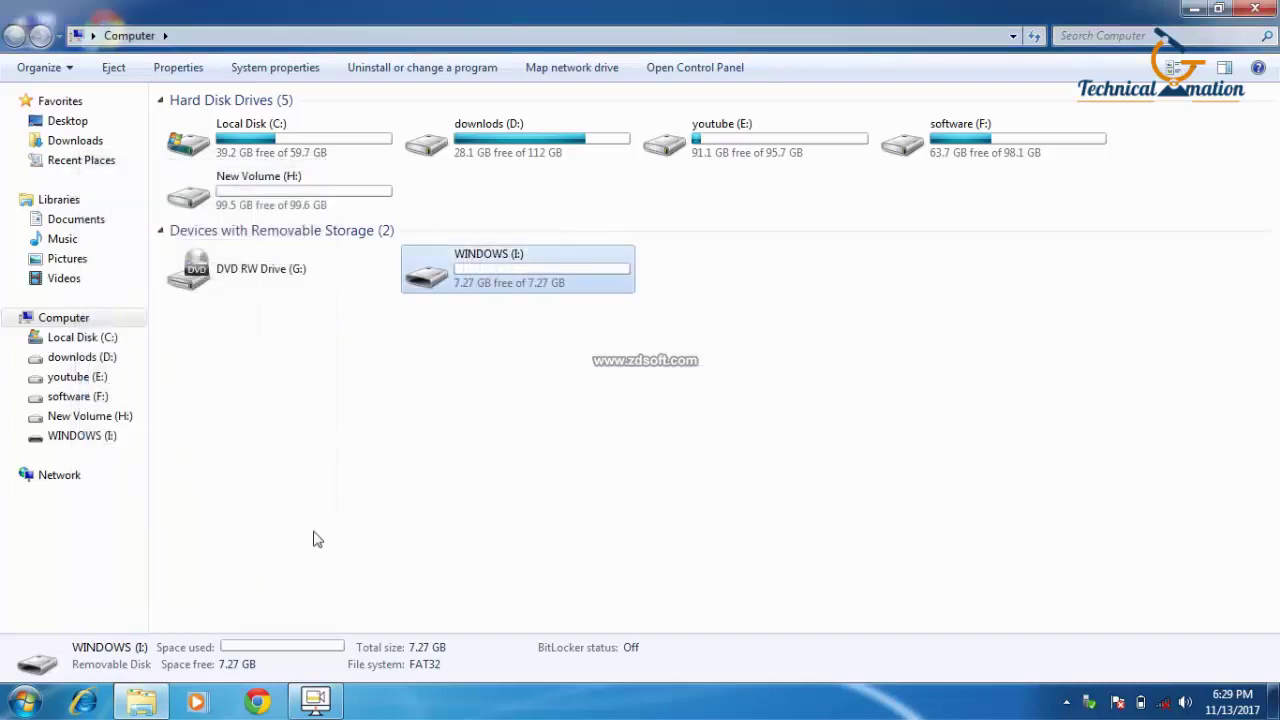
Step: Refresh the drive list in the Computer window and minimize that window
right_click(714, 400)
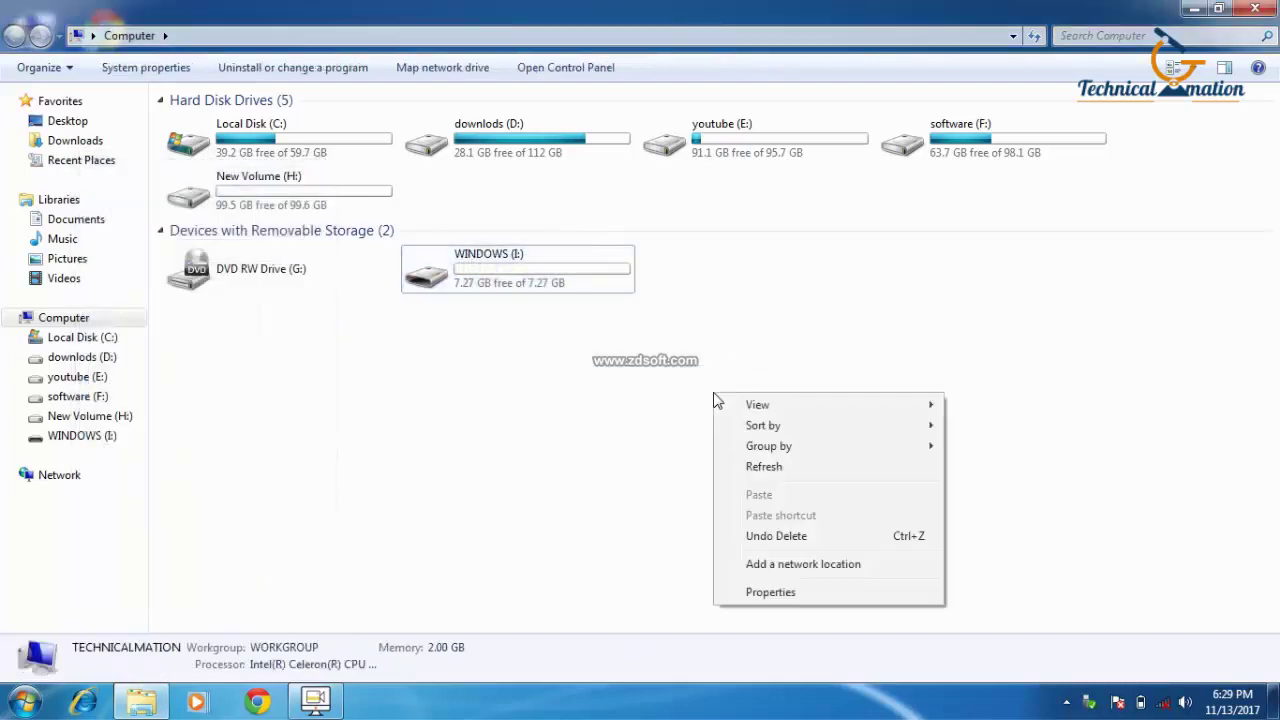
left_click(762, 466)
left_click(1200, 8)
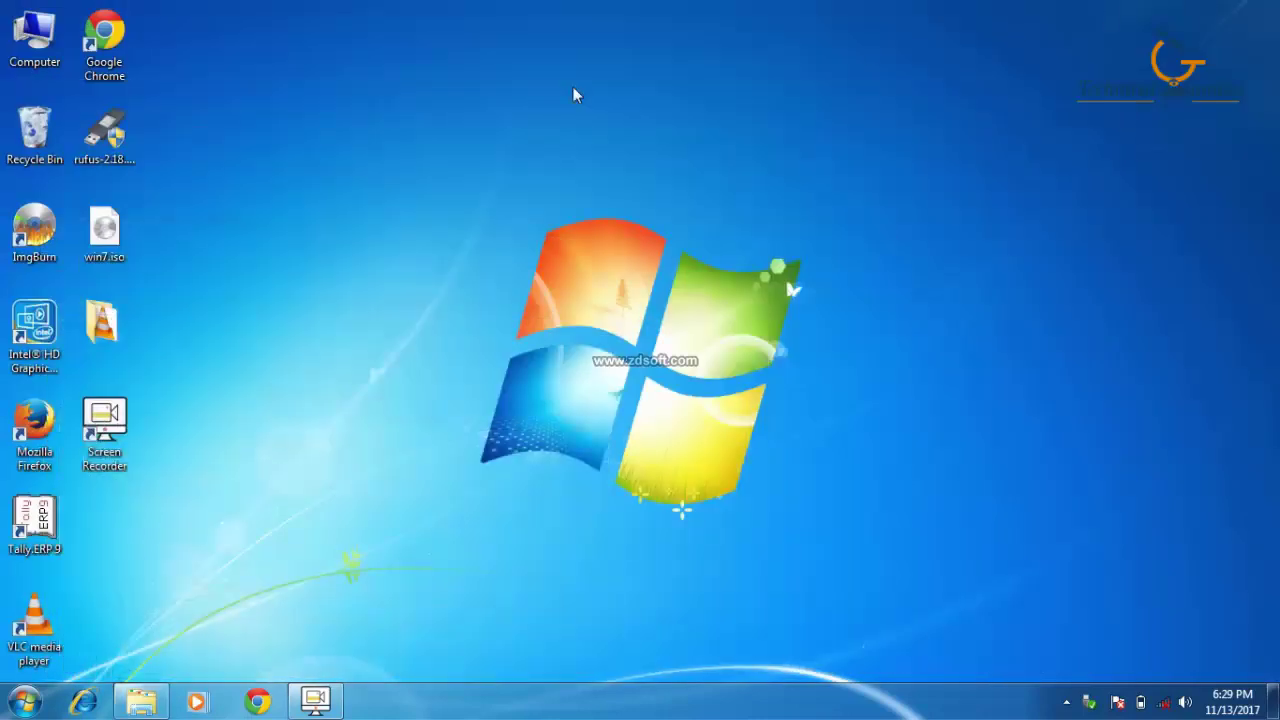
Step: Launch rufus-2.18.exe from the desktop and choose WINDOWS (I:) [8GB] as the target device
left_click(102, 150)
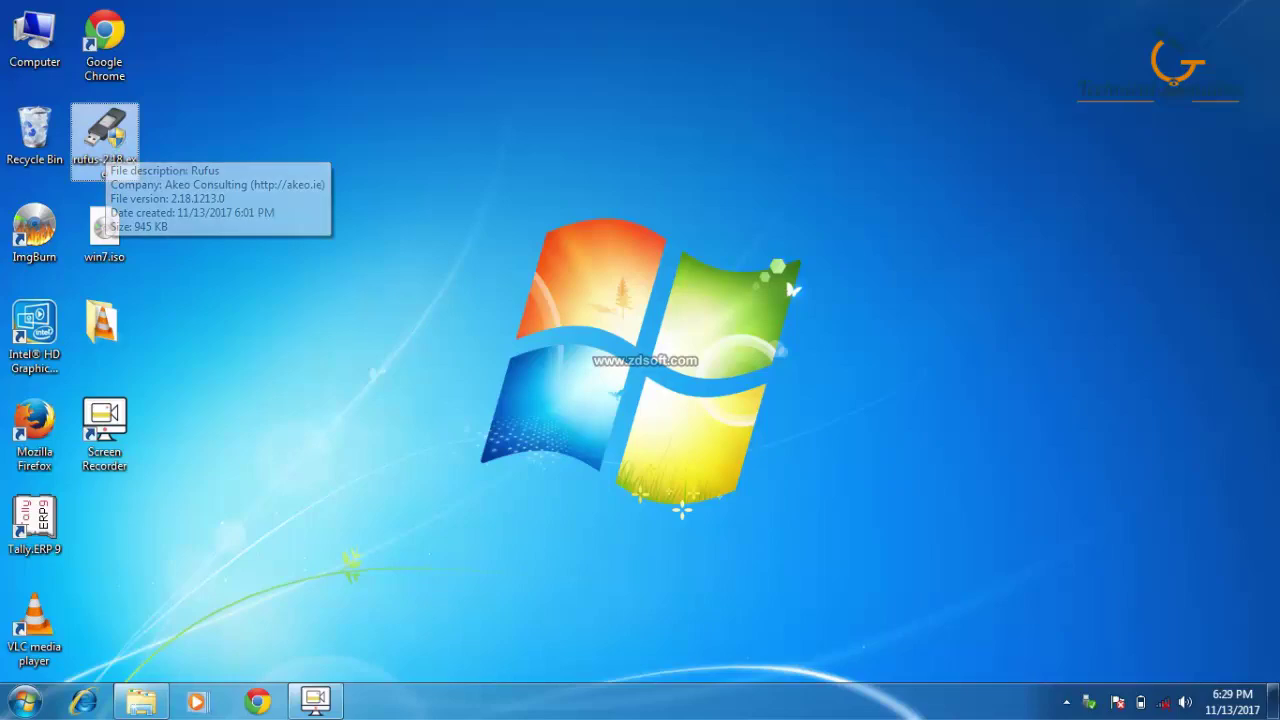
double_click(102, 140)
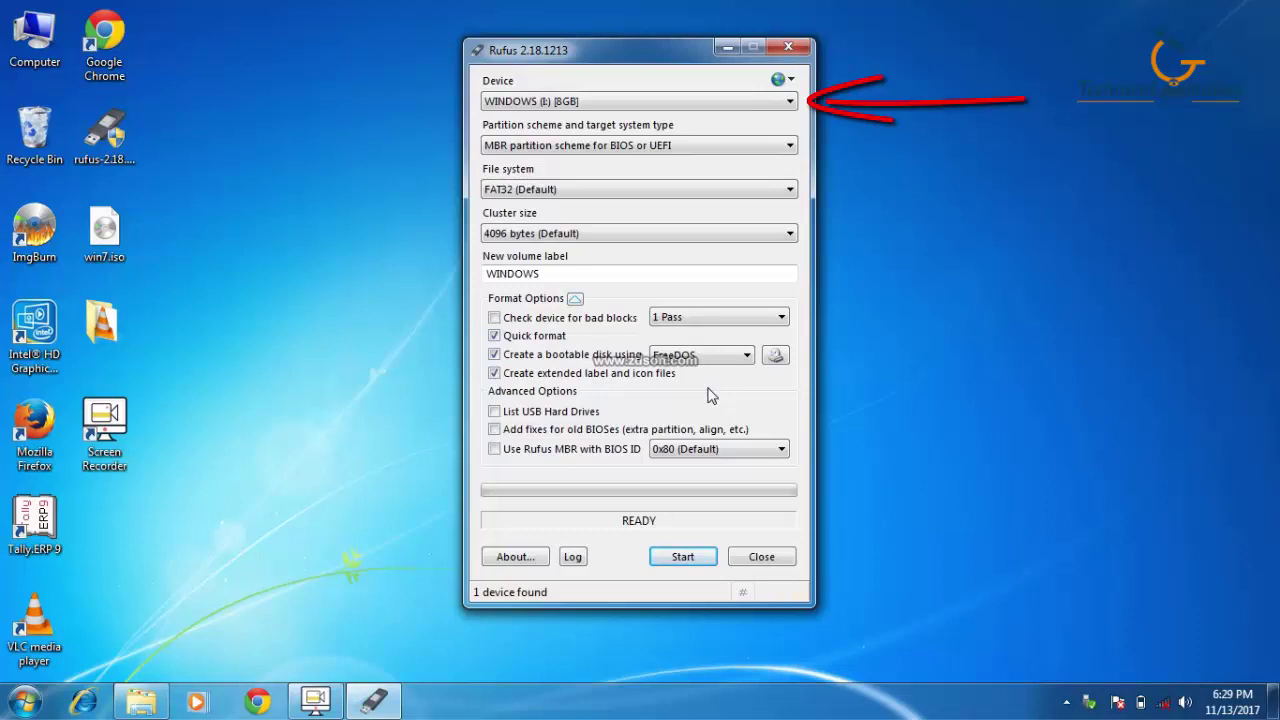
left_click(713, 104)
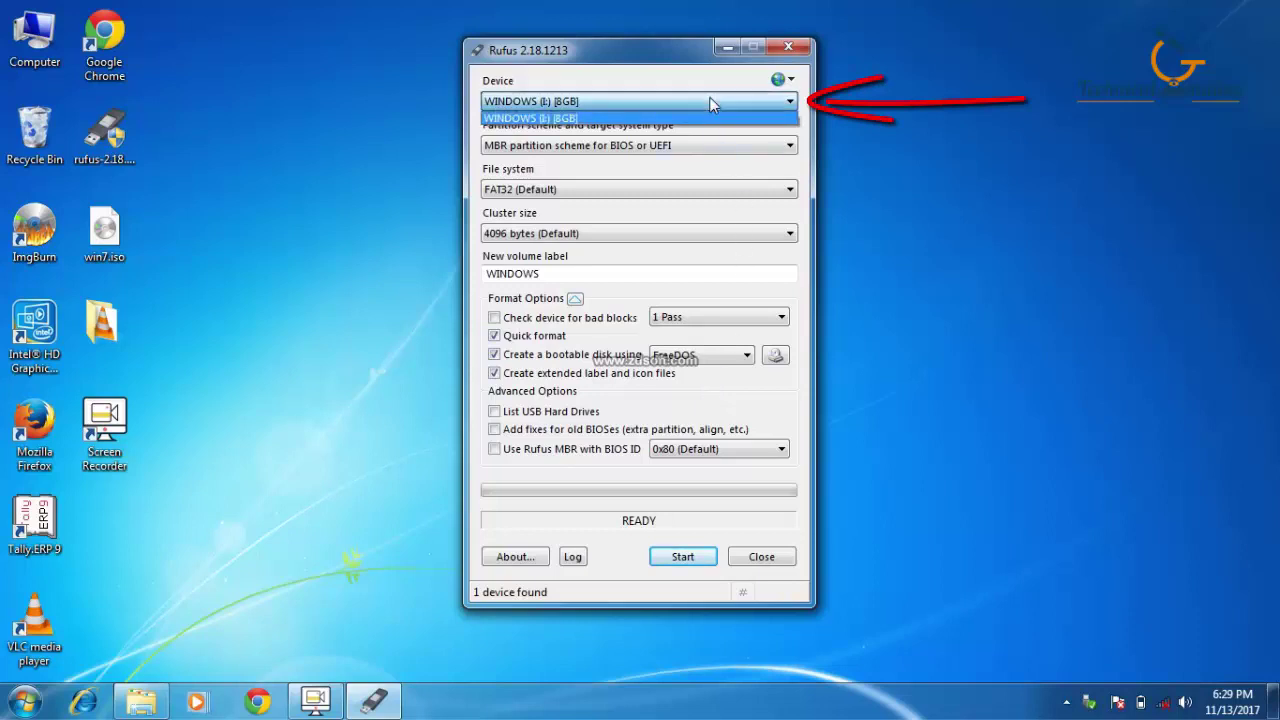
left_click(600, 120)
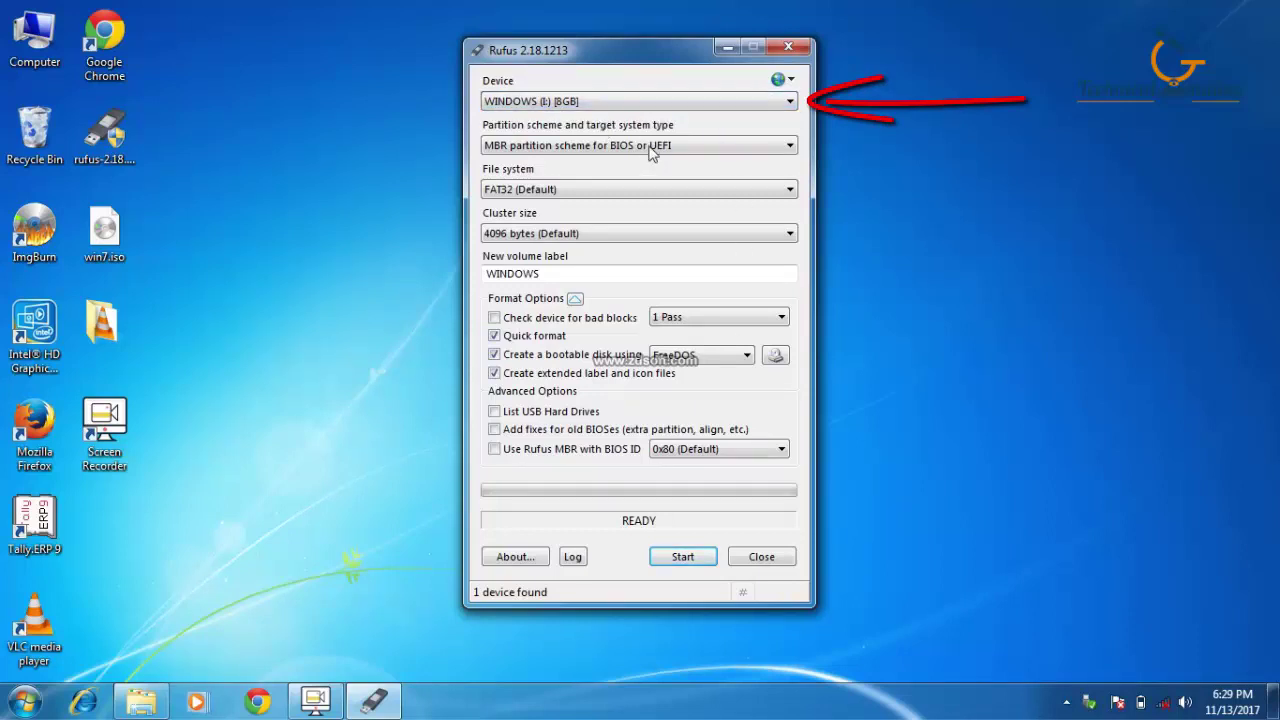
Step: Set the bootable disk method to ISO Image and keep the option to create a bootable disk enabled
left_click(713, 354)
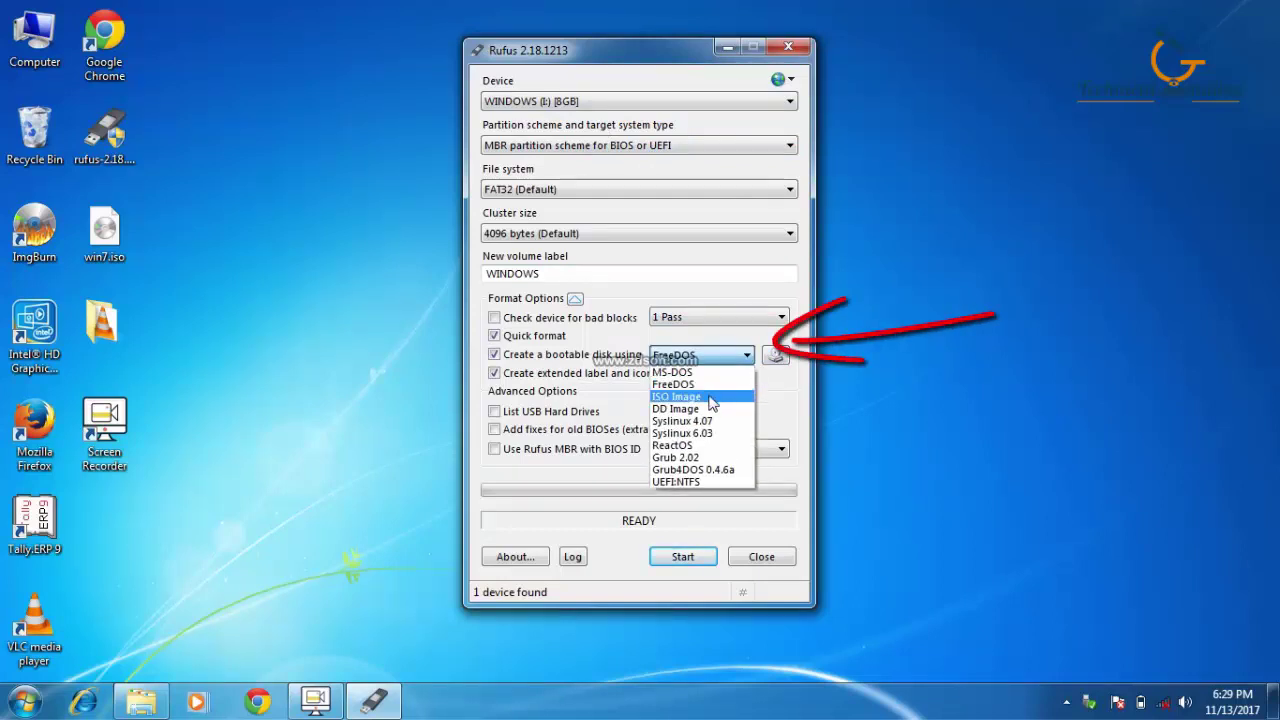
left_click(710, 397)
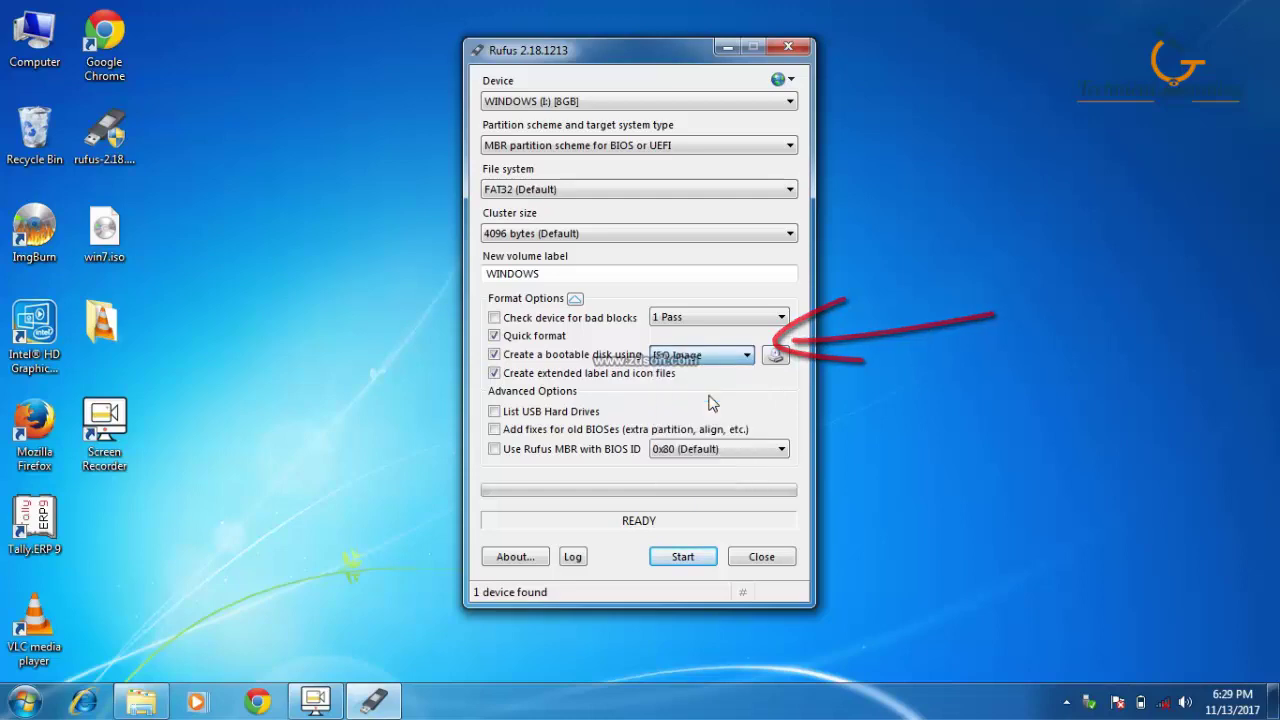
left_click(778, 357)
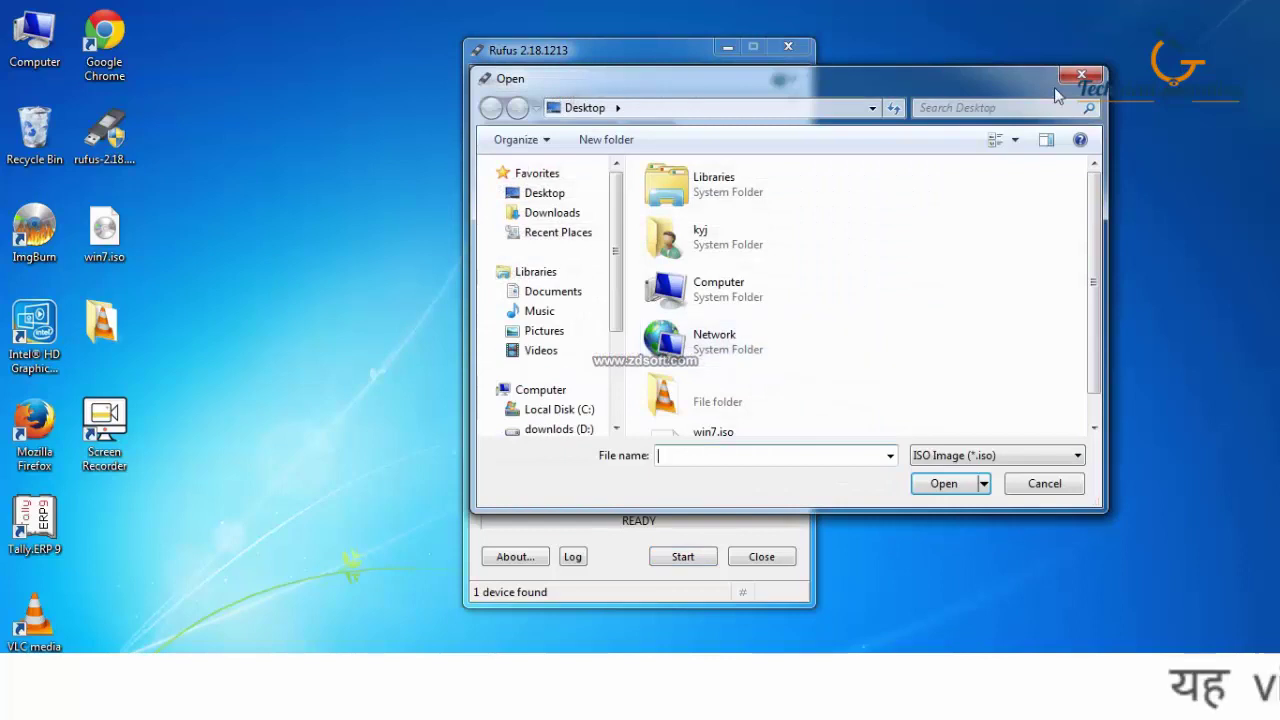
left_click(1077, 88)
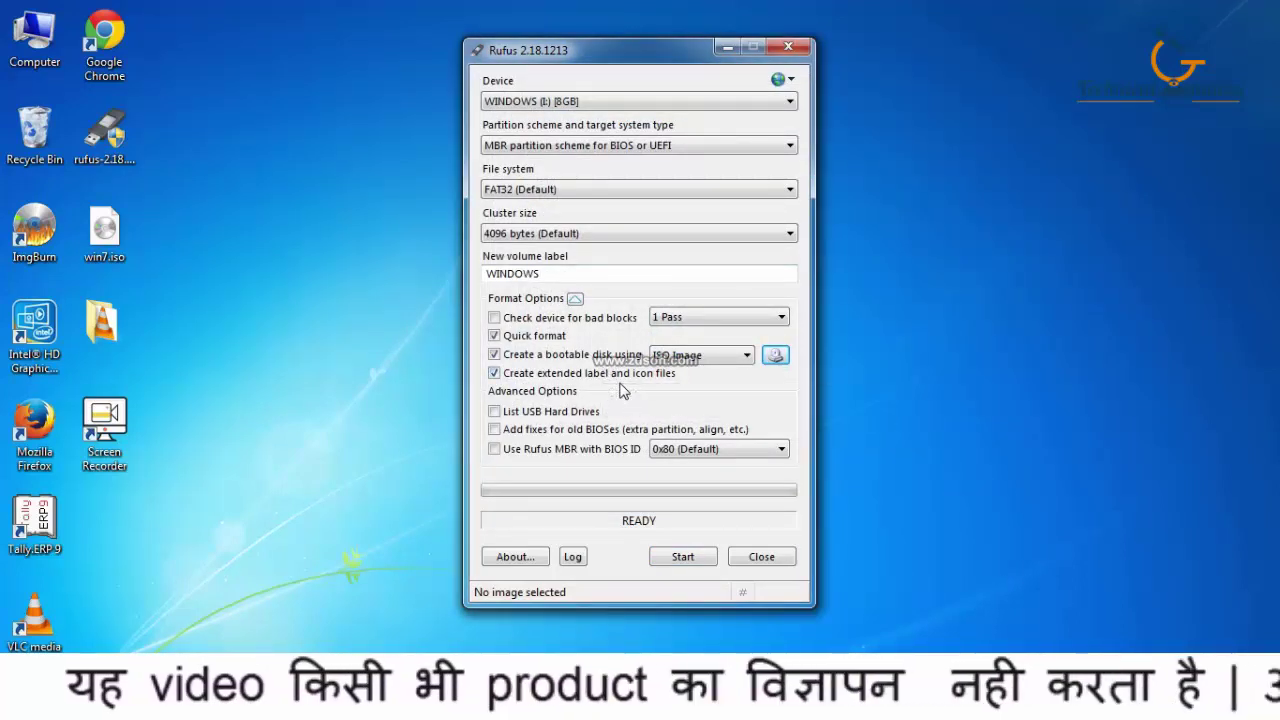
left_click(494, 354)
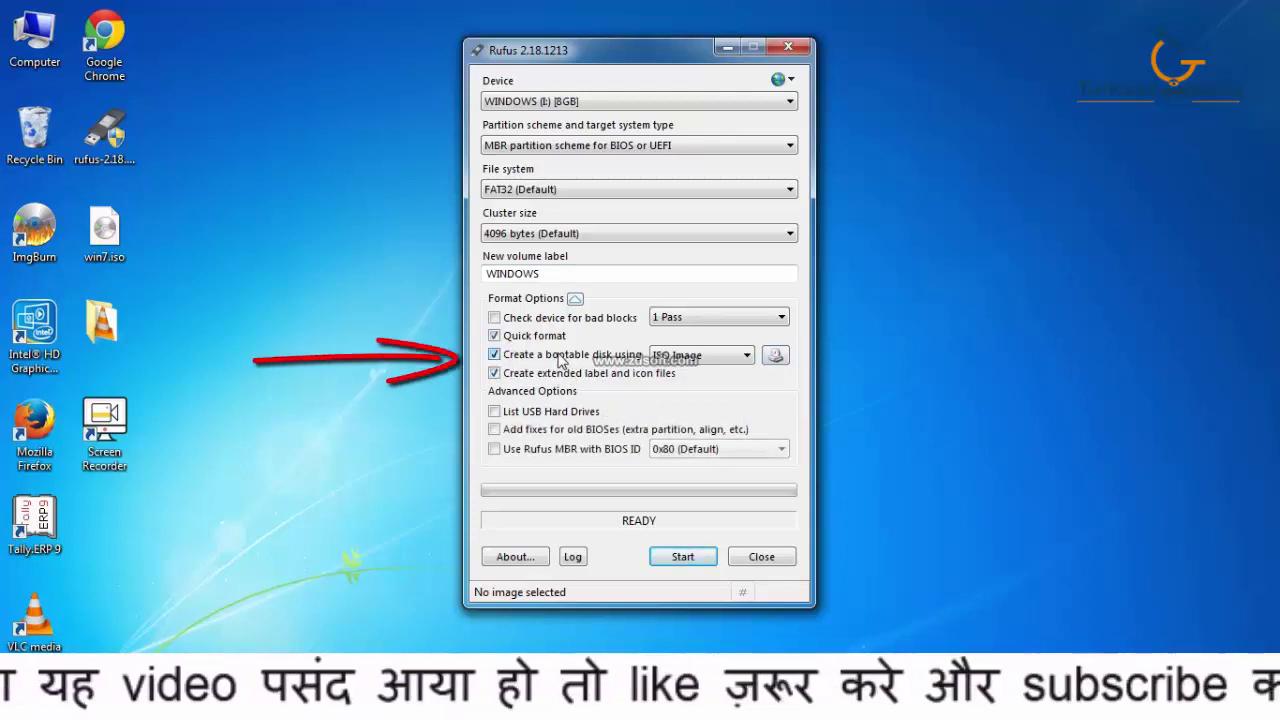
left_click(566, 358)
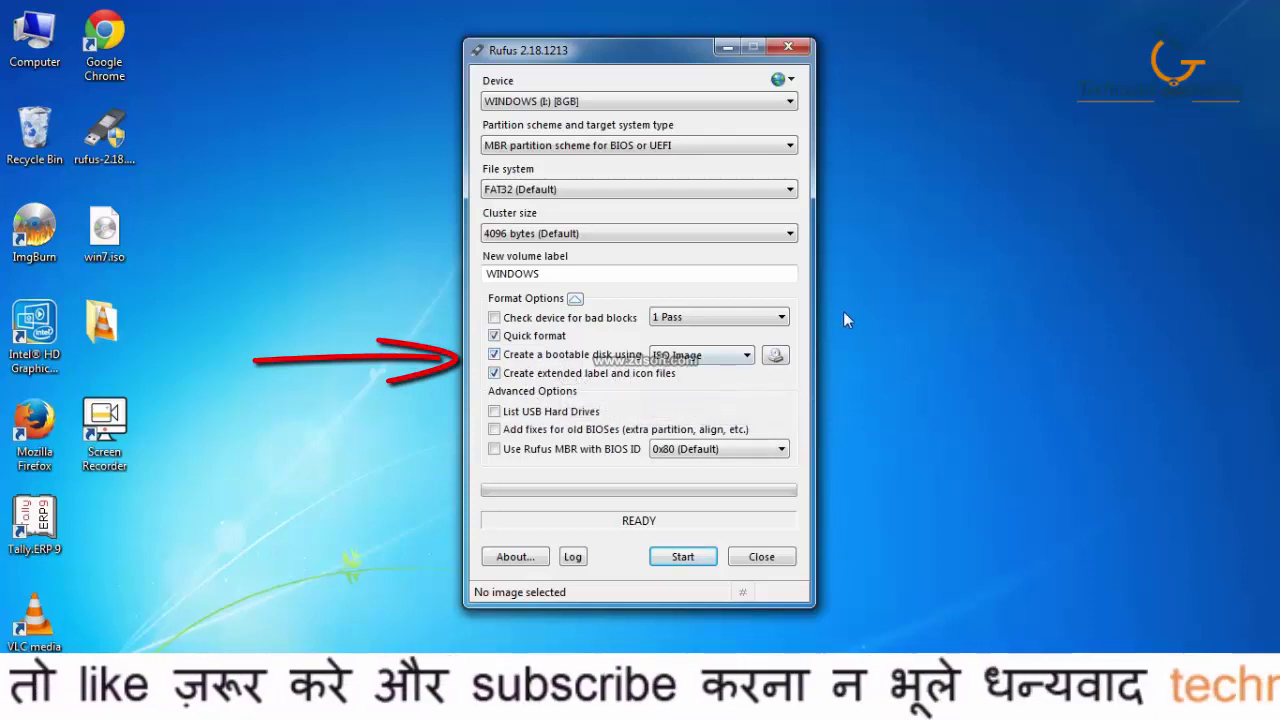
Step: Load win7.iso from the Desktop as the boot image and start writing it to the USB drive, accepting the destruction of its data
left_click(775, 358)
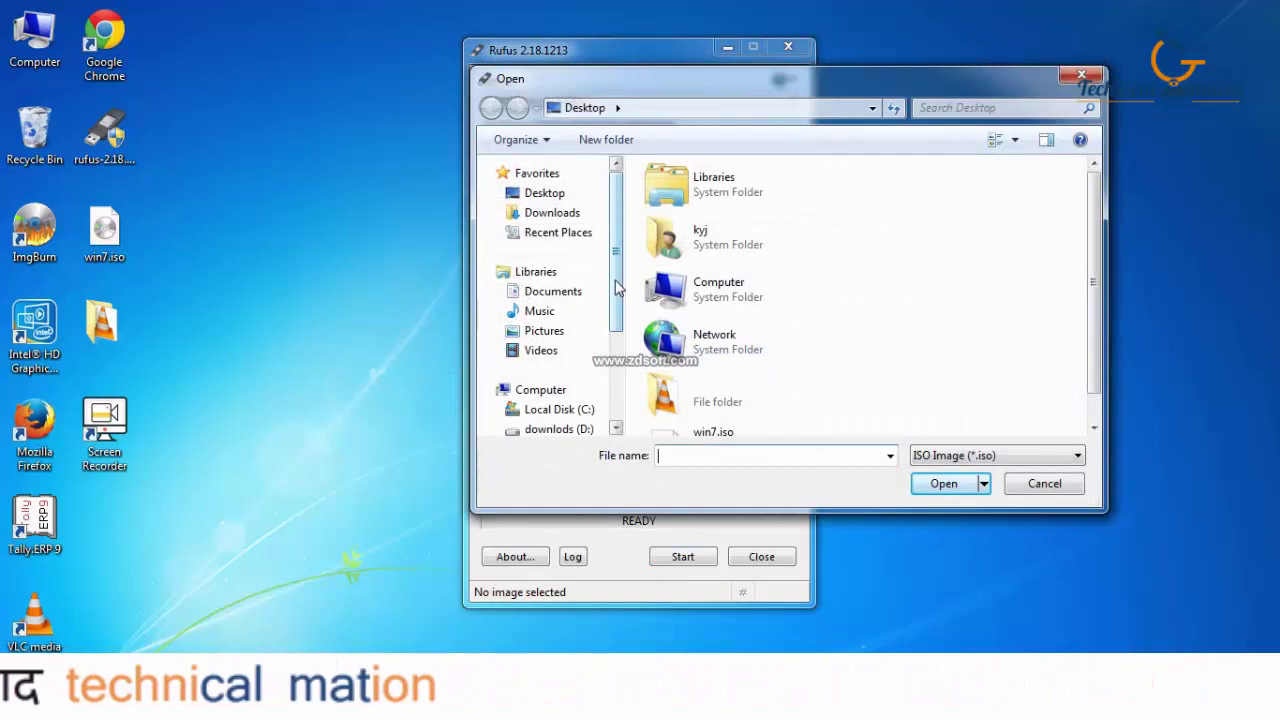
left_click_drag(617, 288, 617, 375)
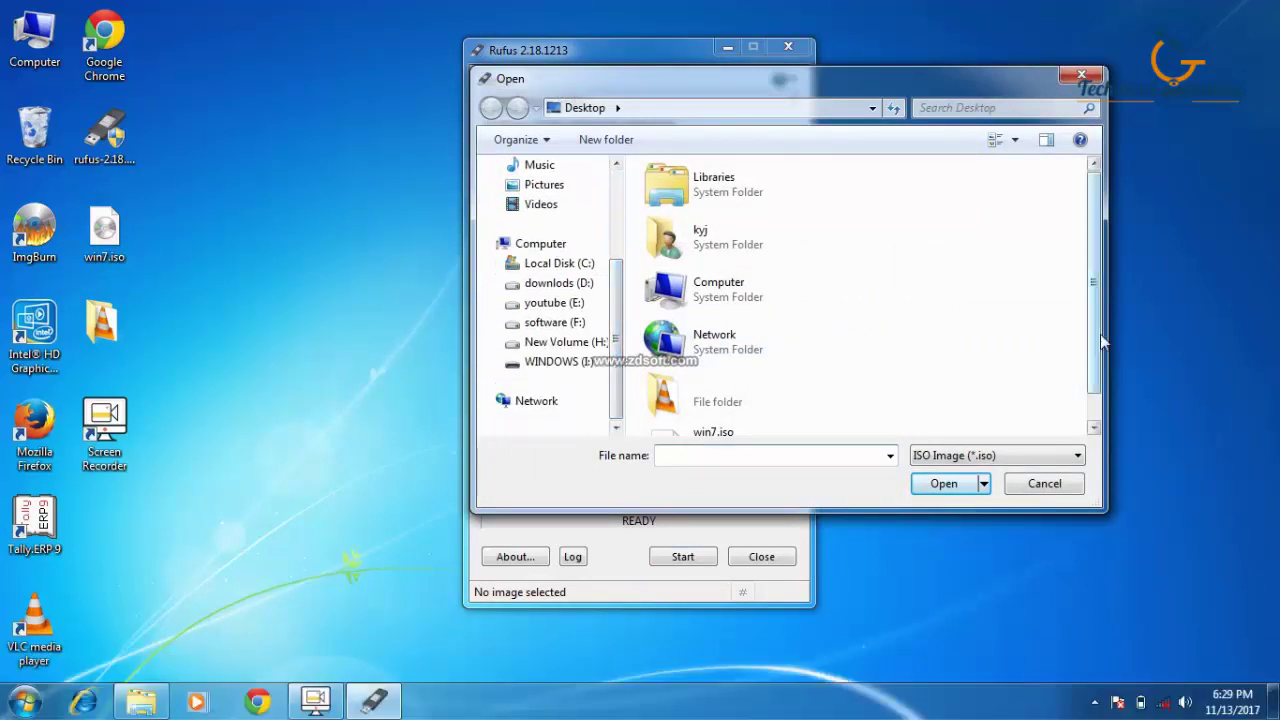
left_click_drag(1100, 334, 1100, 369)
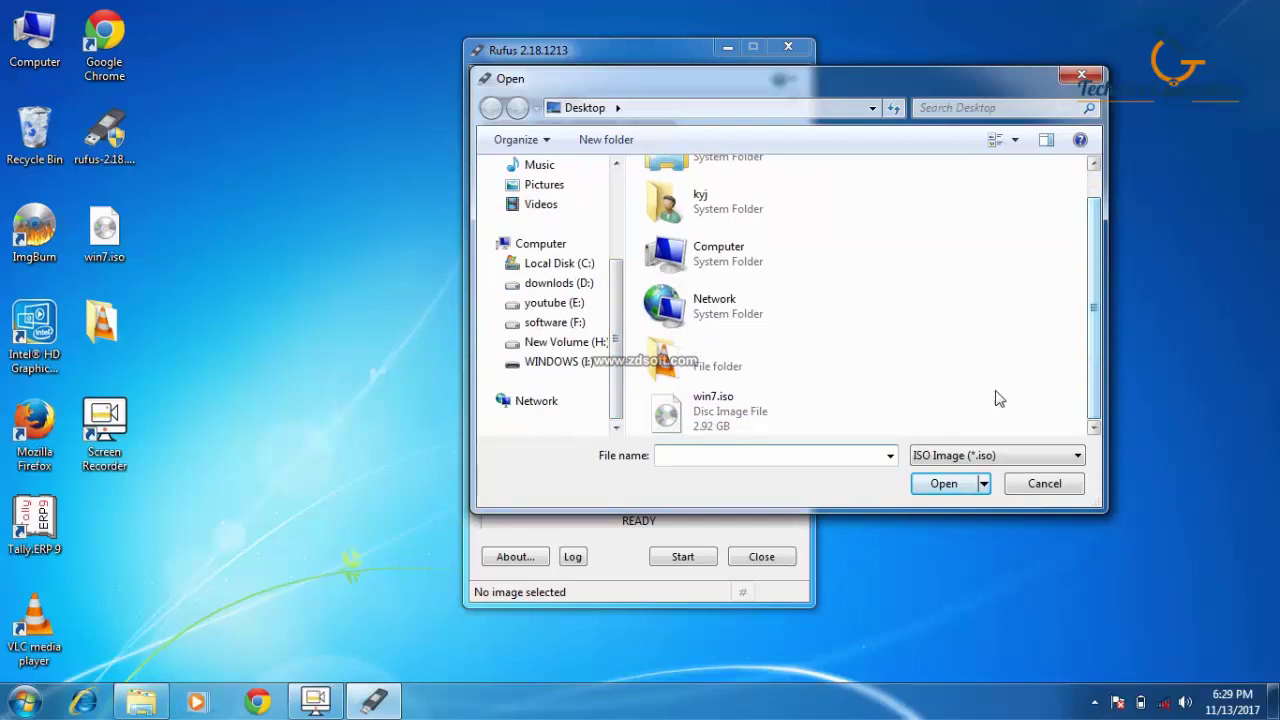
left_click(732, 426)
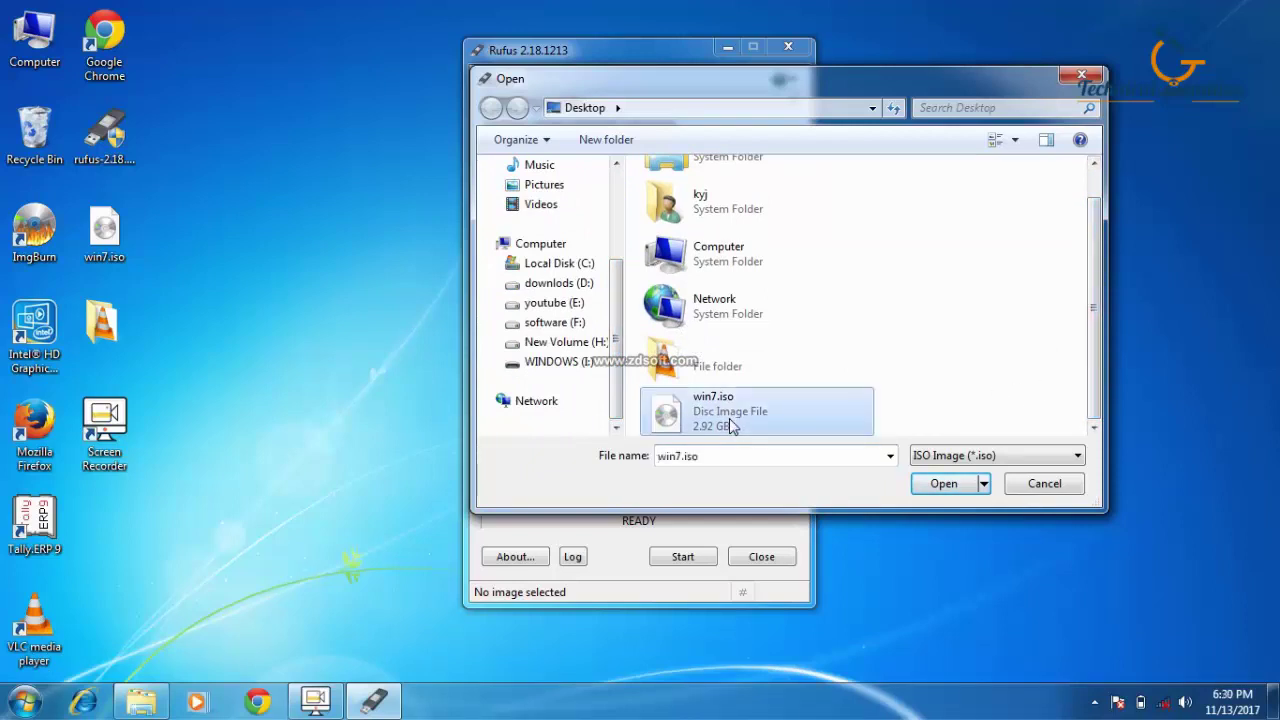
left_click(941, 484)
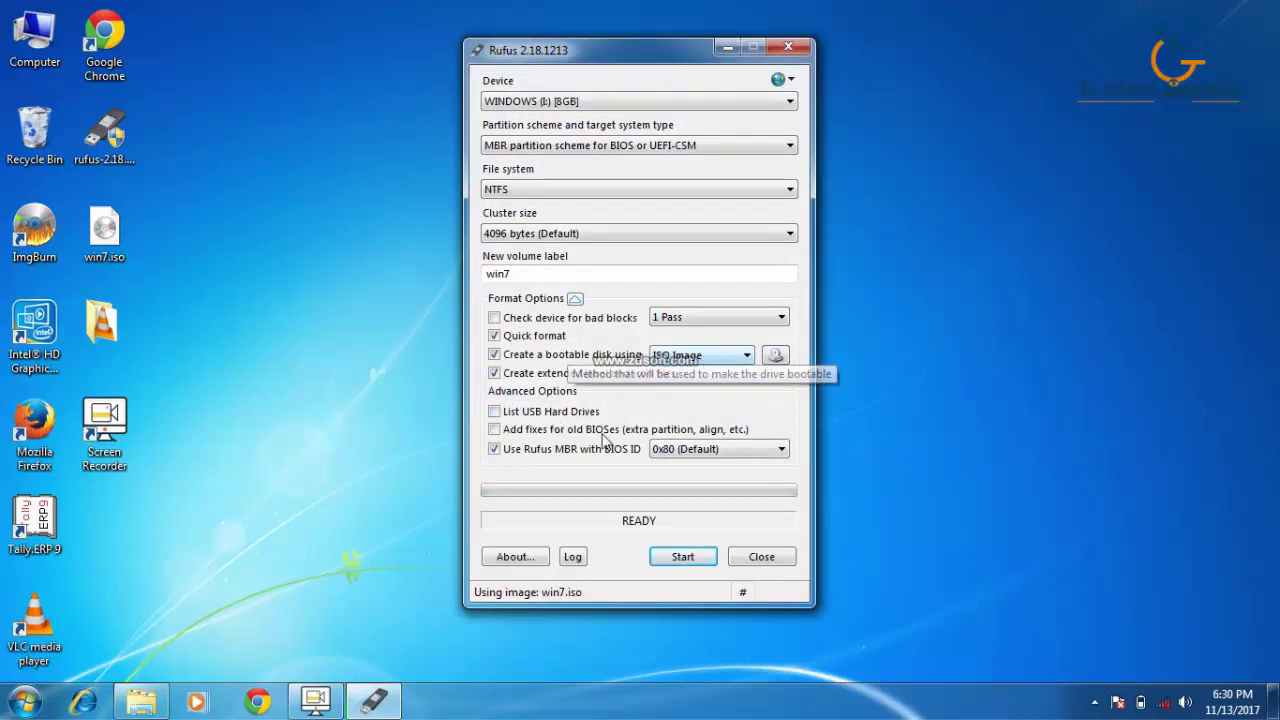
left_click(678, 558)
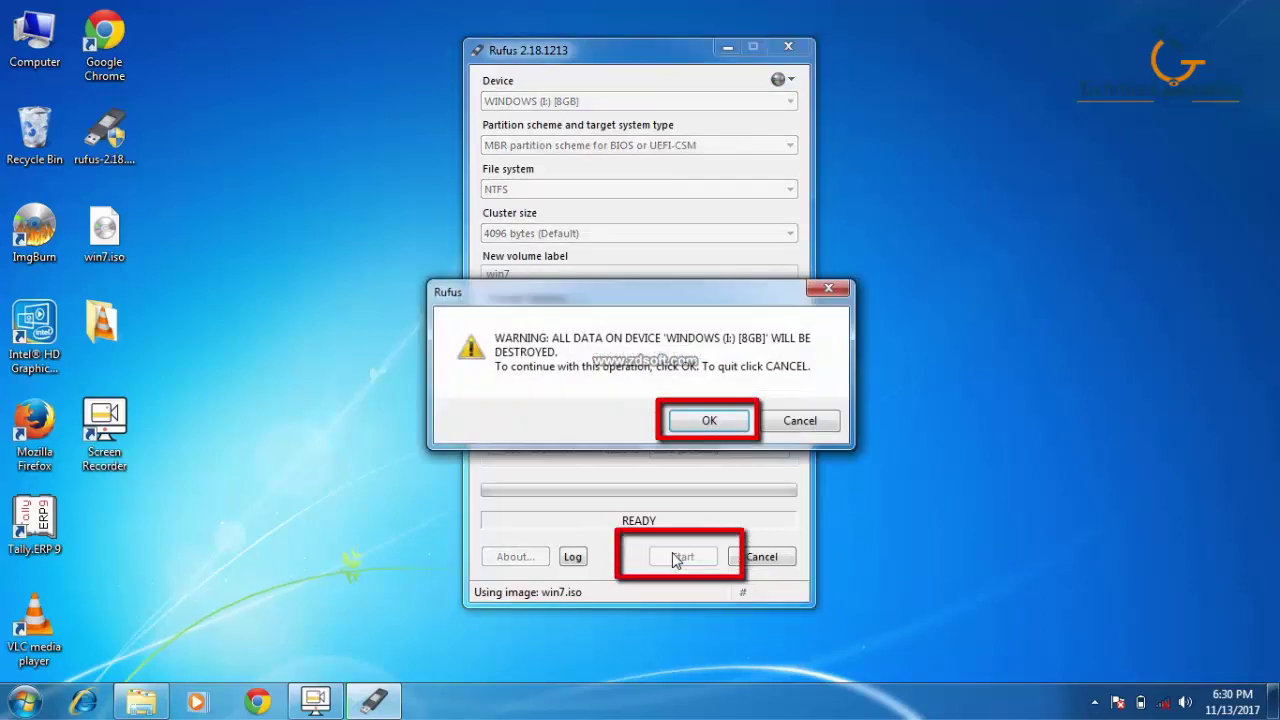
left_click(710, 421)
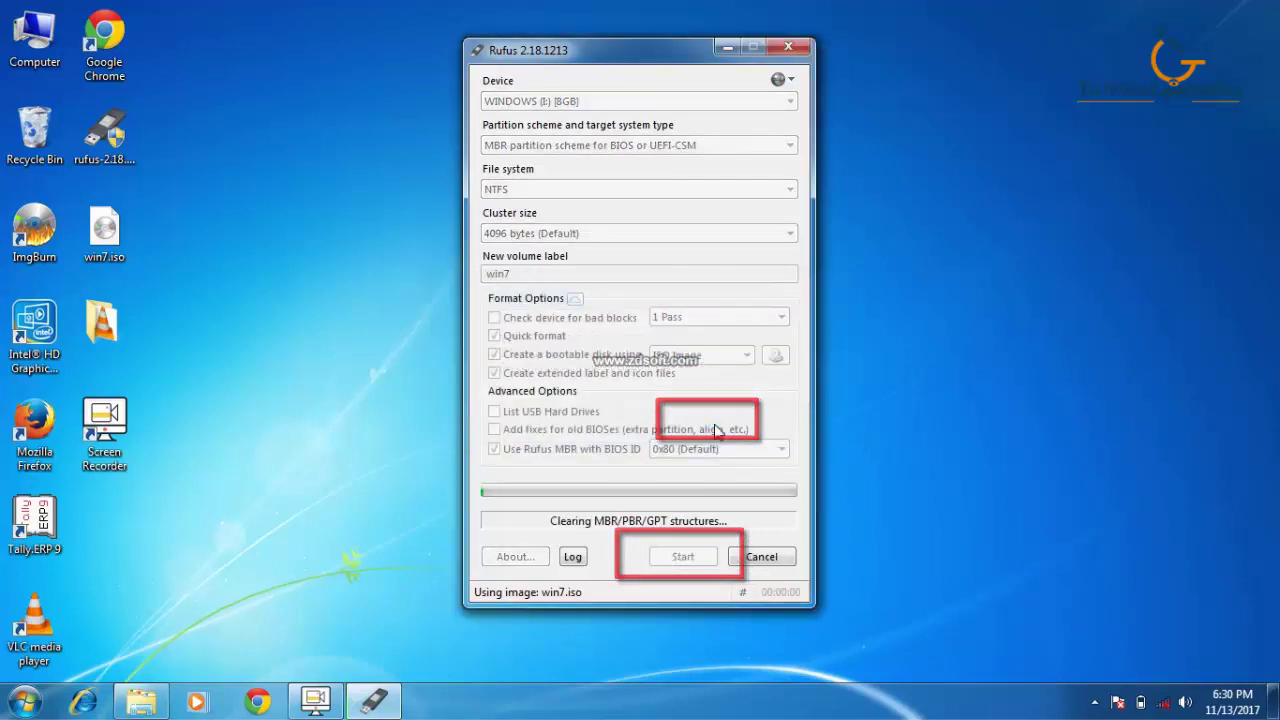
Step: Refresh the Computer window and the desktop to check the win7 (I:) drive while the ISO files are being copied
left_click(1014, 85)
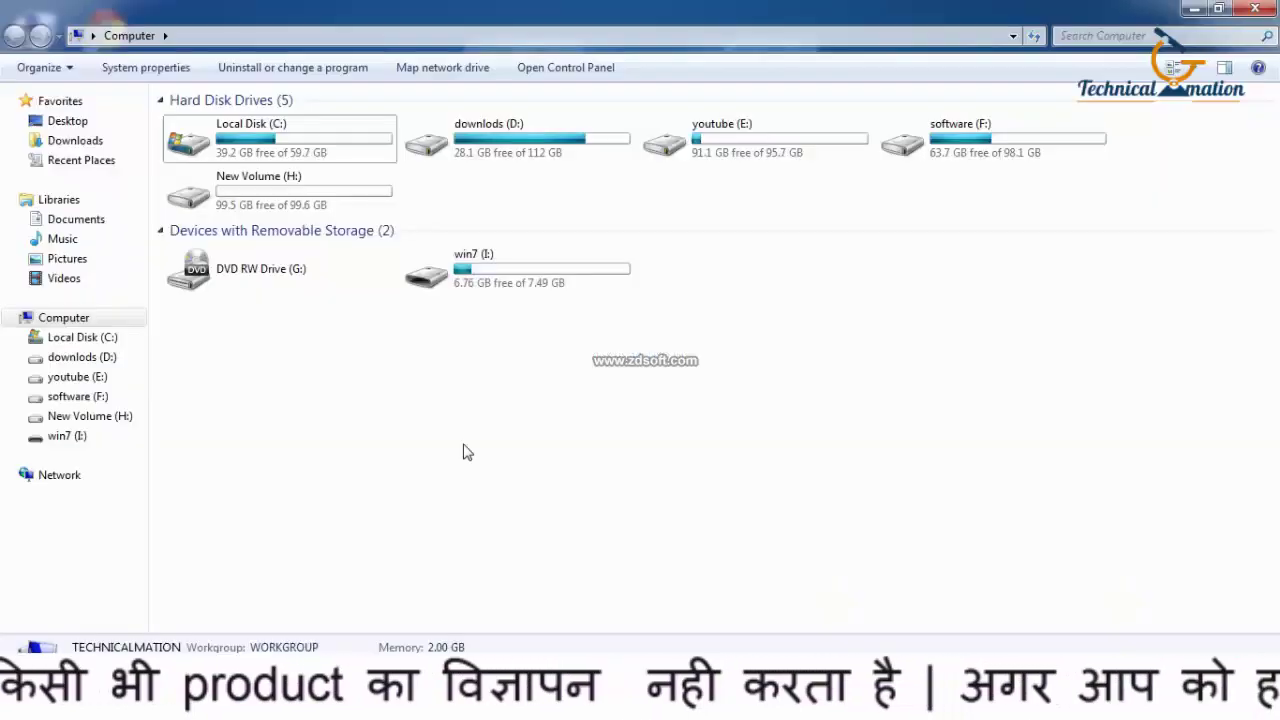
right_click(467, 452)
left_click(510, 503)
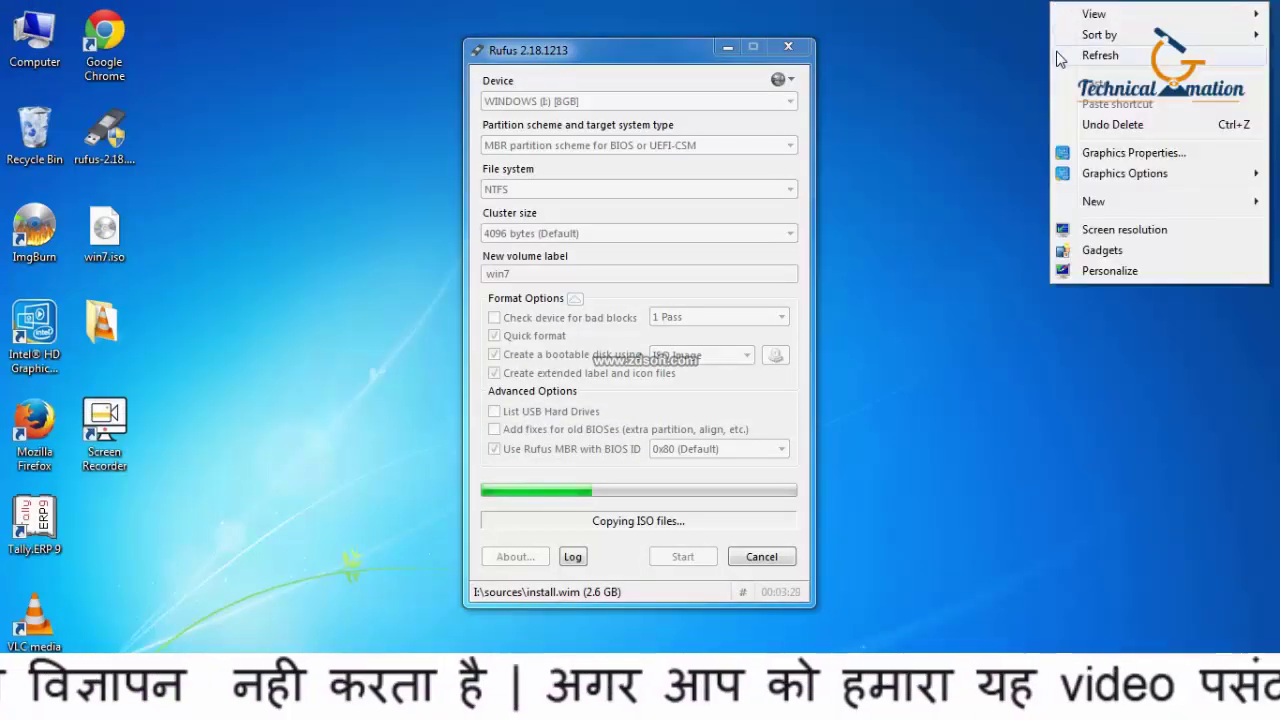
left_click(1056, 51)
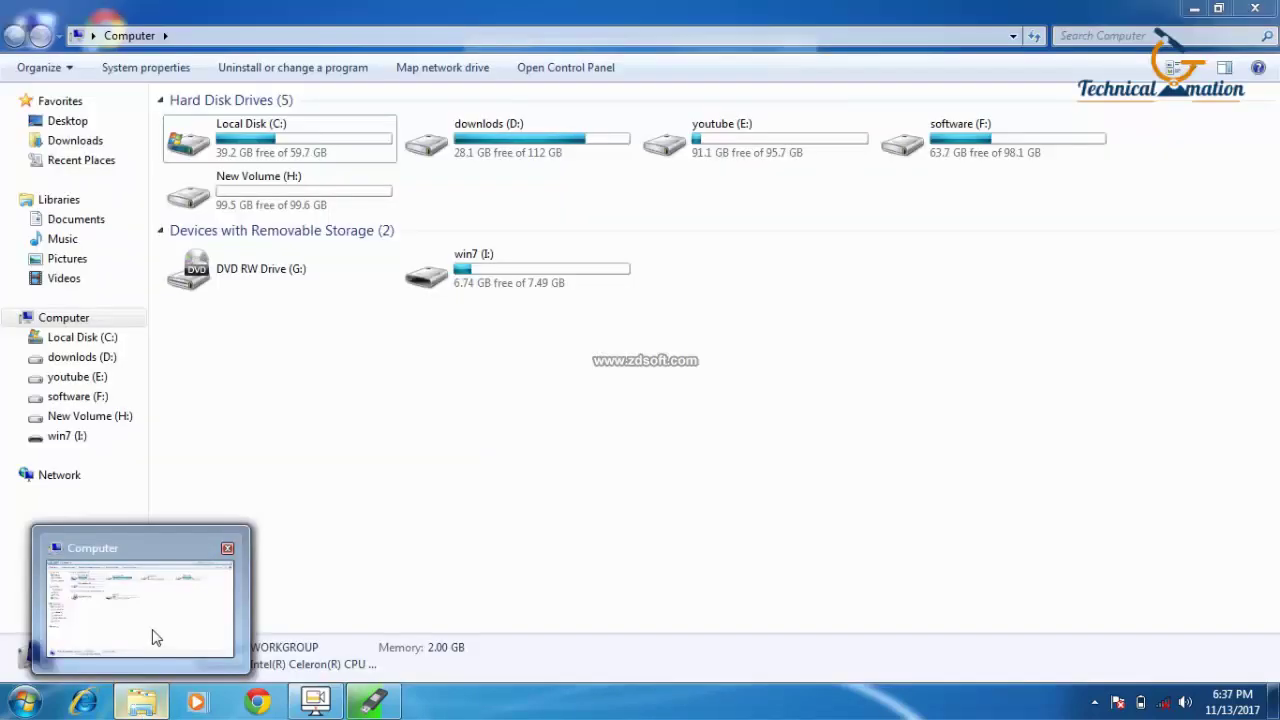
right_click(350, 67)
left_click(350, 67)
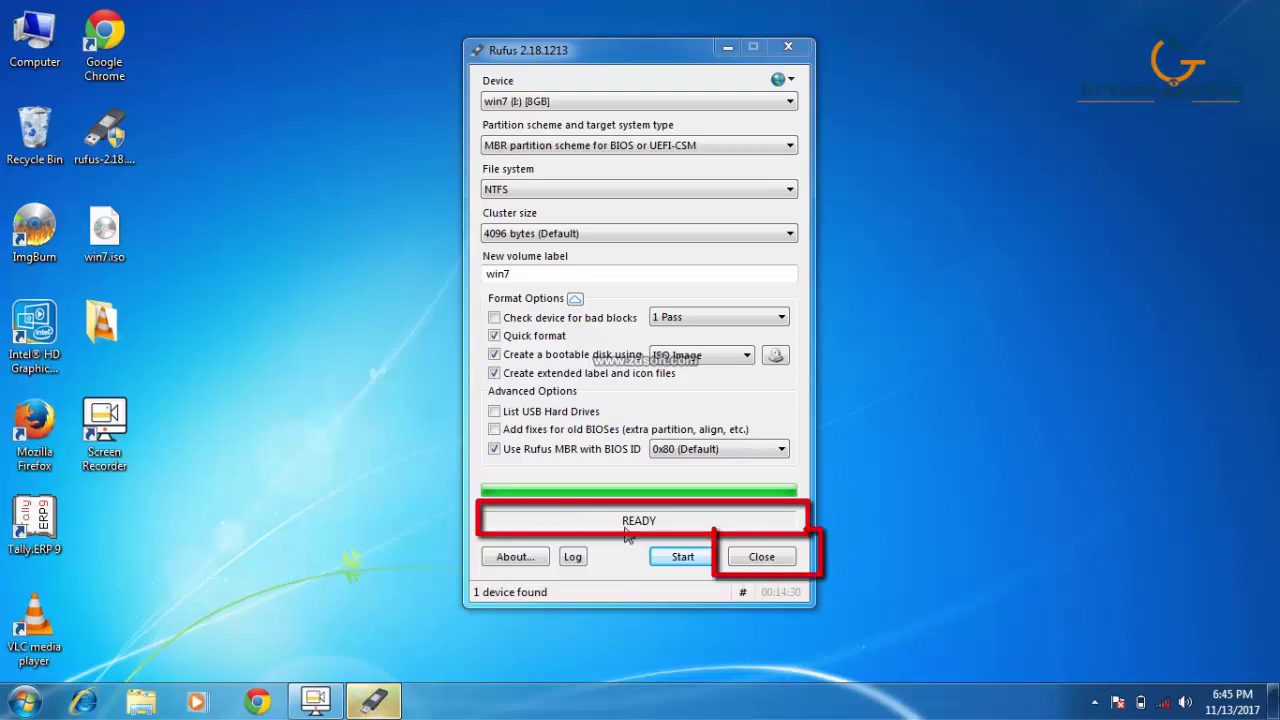
Step: Close Rufus once the bootable drive has been written
left_click(773, 563)
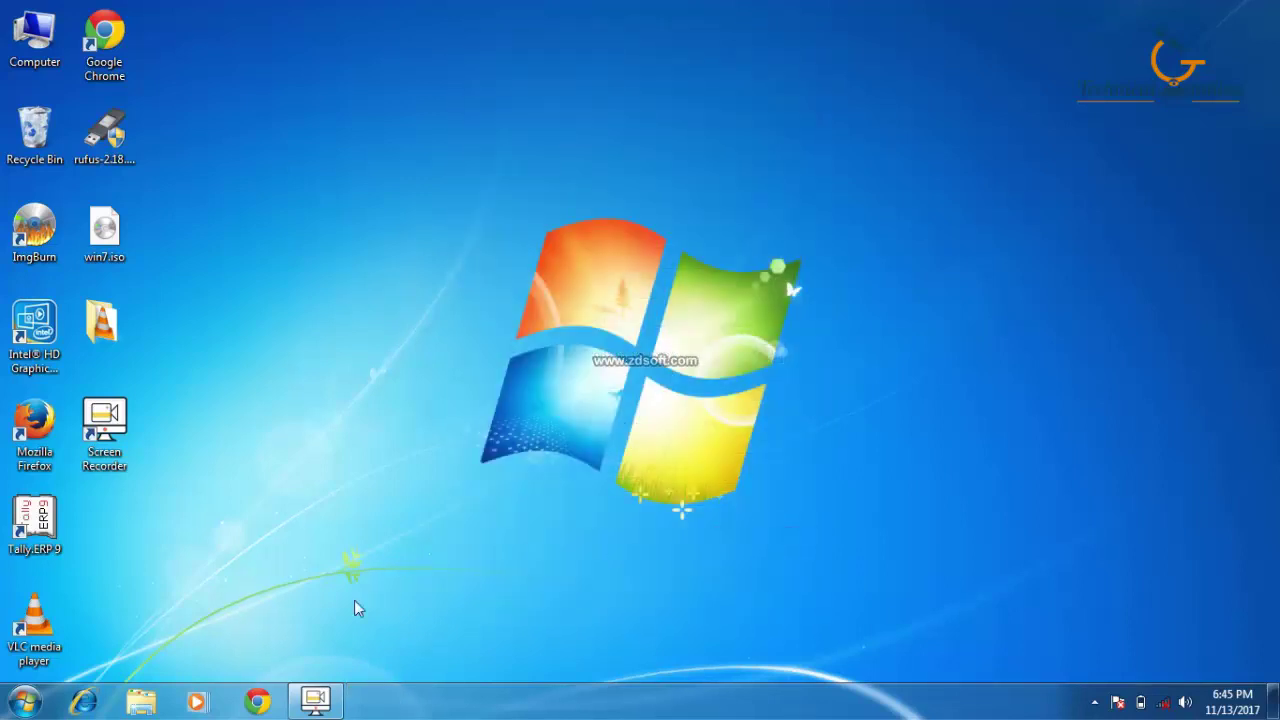
Step: Open the Computer window and refresh it to check the win7 (I:) drive, then return to the desktop and refresh it
left_click(145, 700)
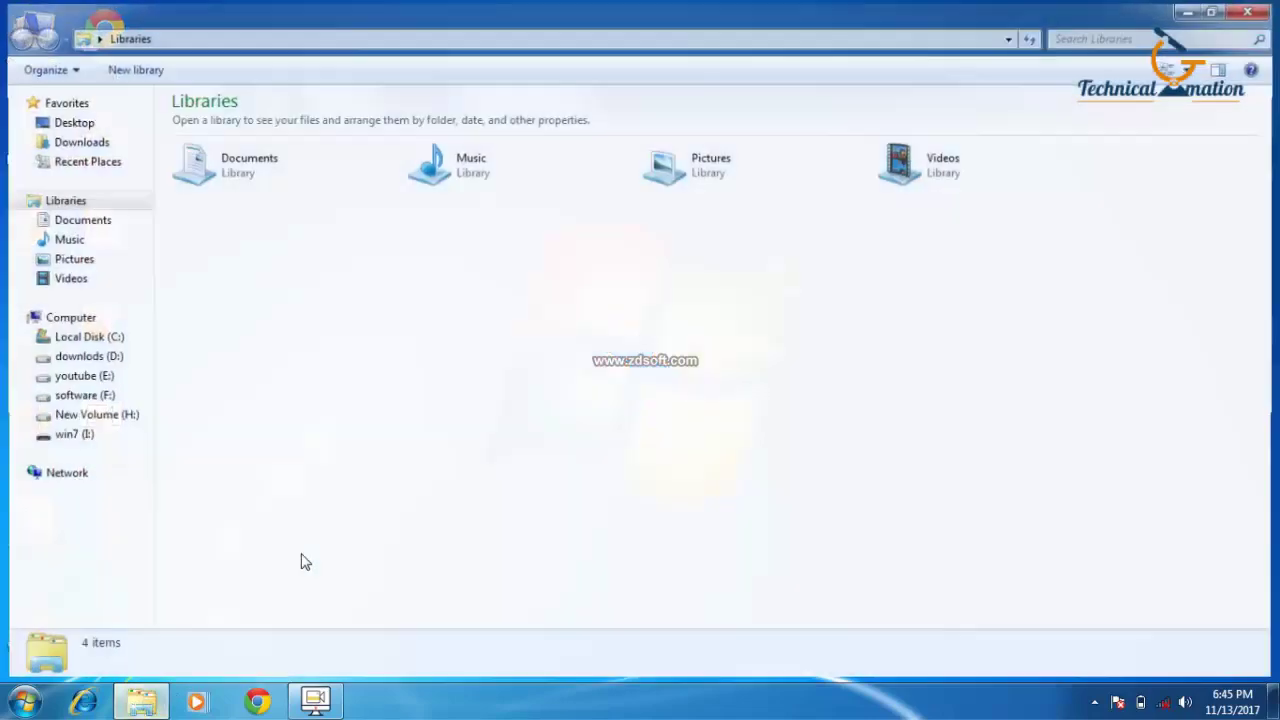
left_click(70, 320)
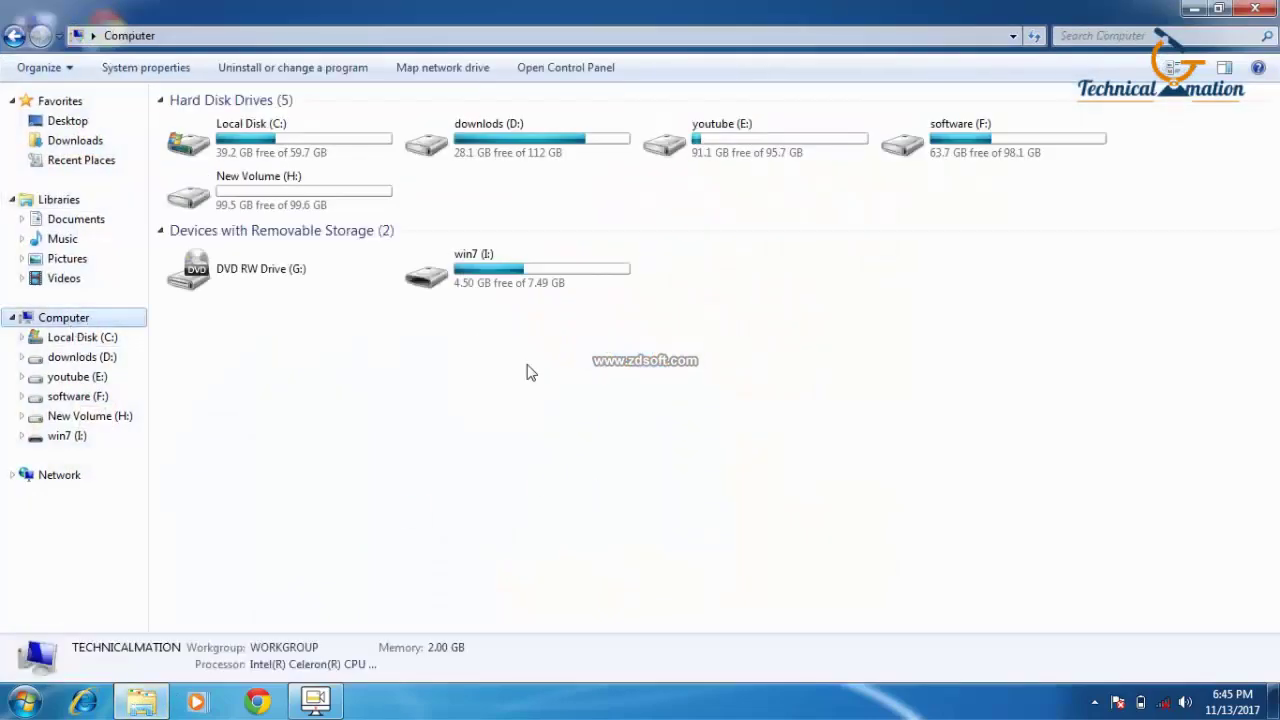
right_click(558, 388)
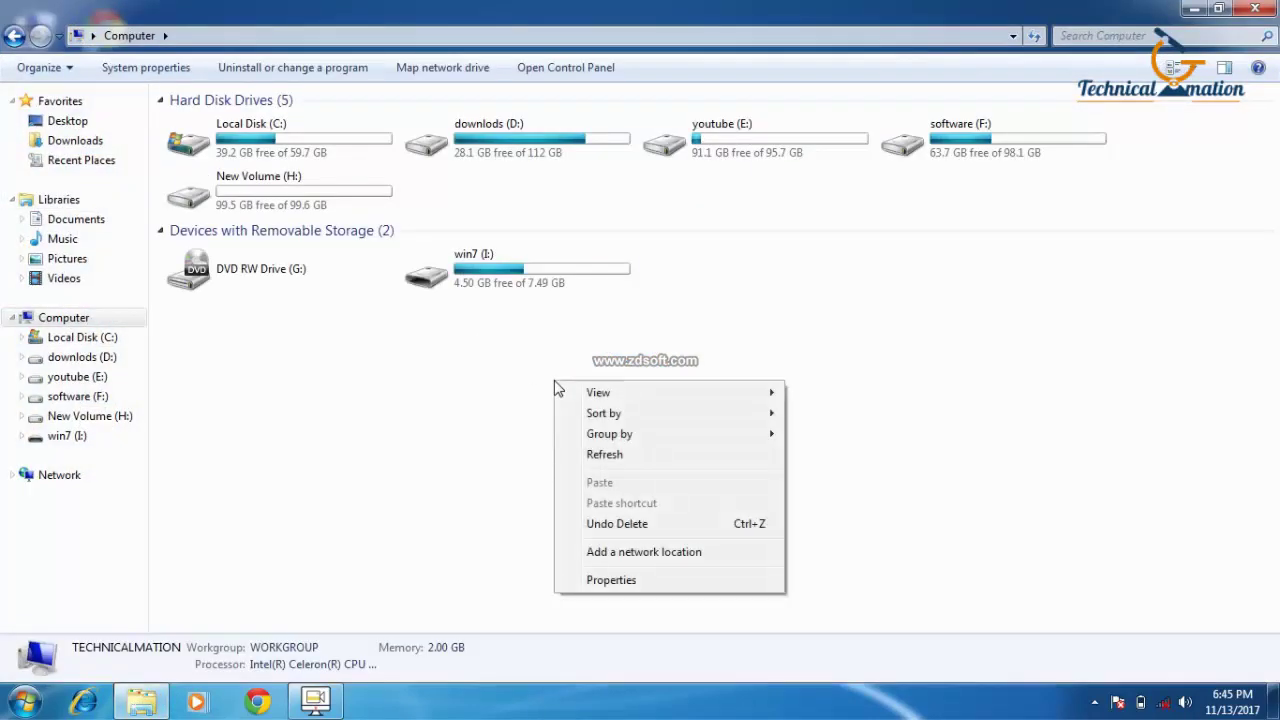
left_click(572, 453)
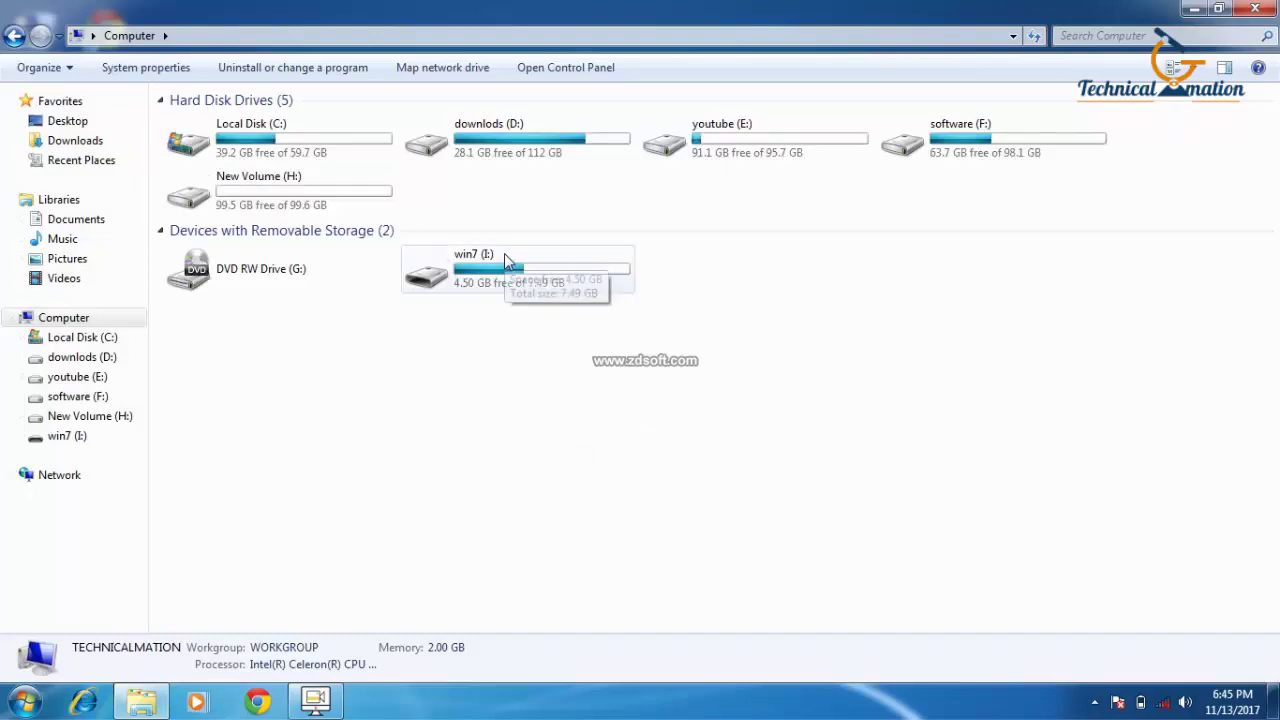
left_click(1192, 8)
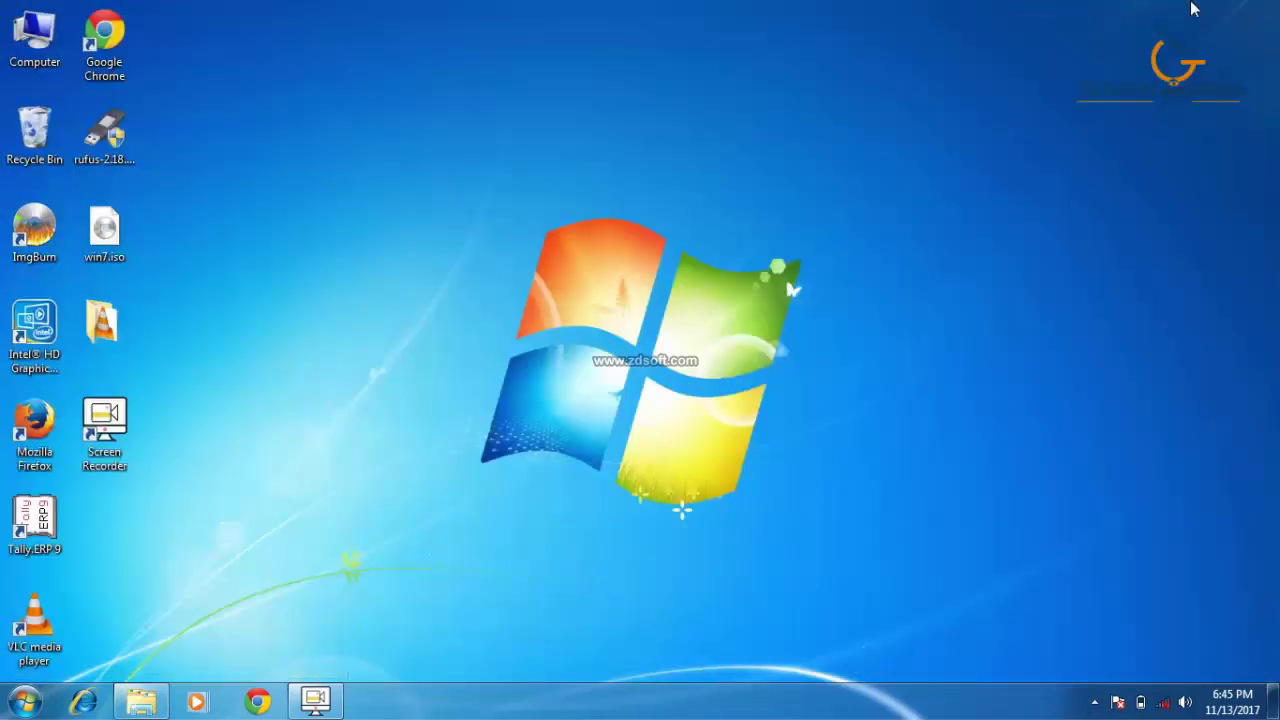
right_click(759, 45)
left_click(808, 98)
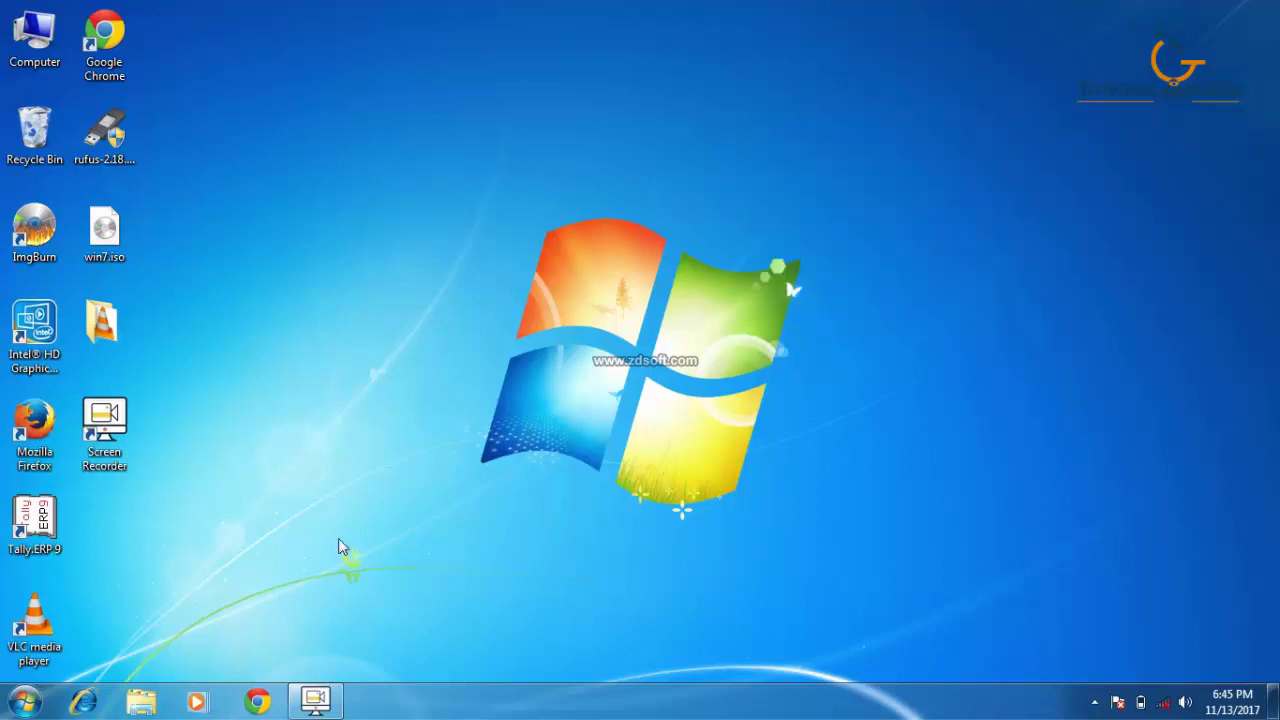
left_click(315, 703)
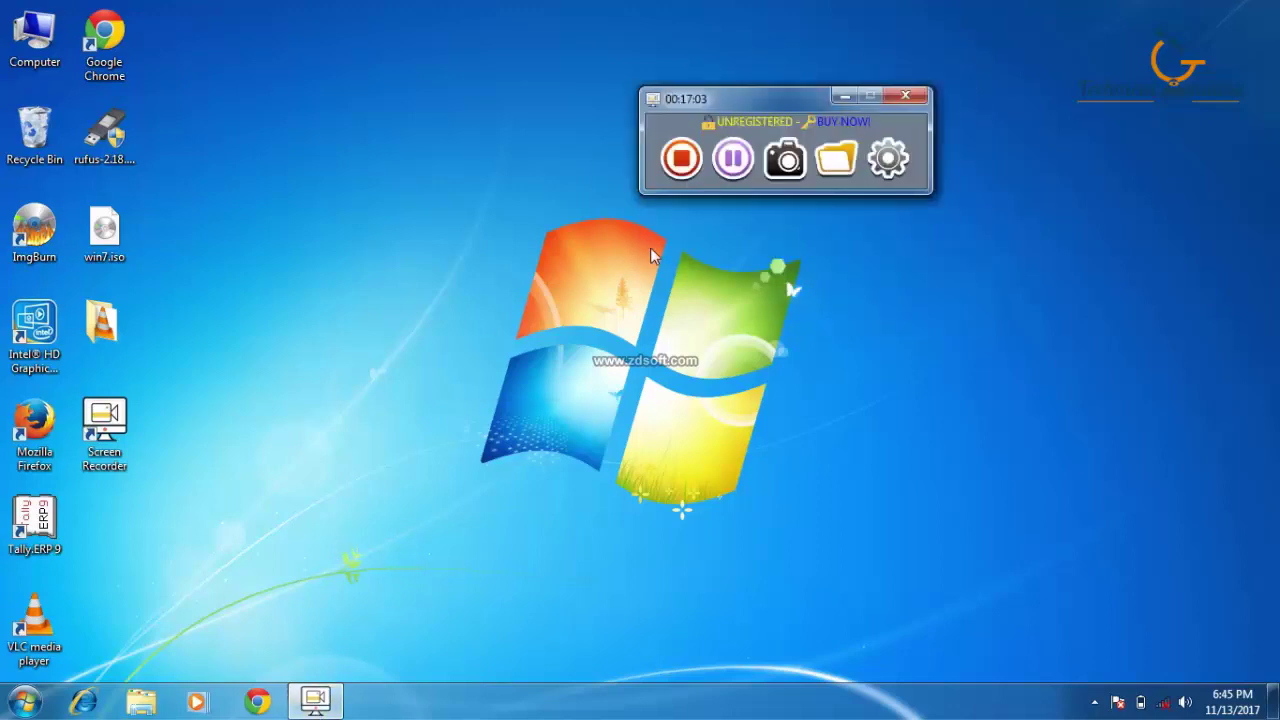
left_click(682, 158)
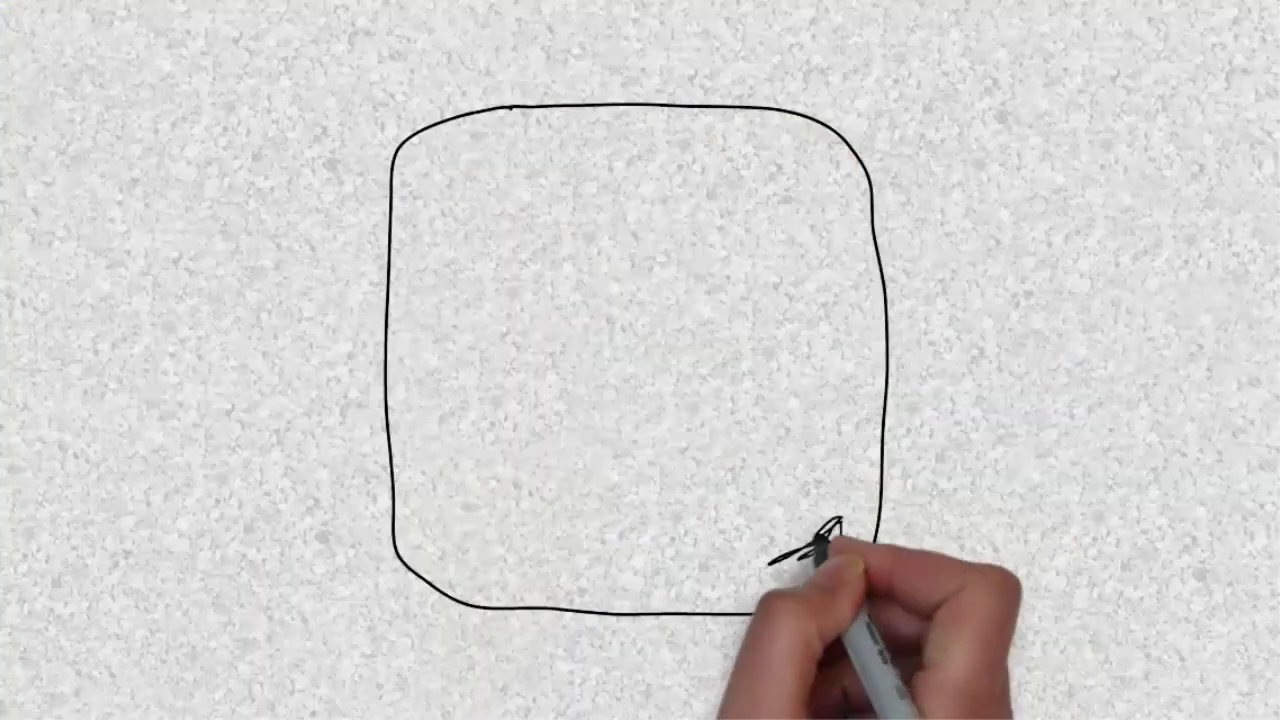